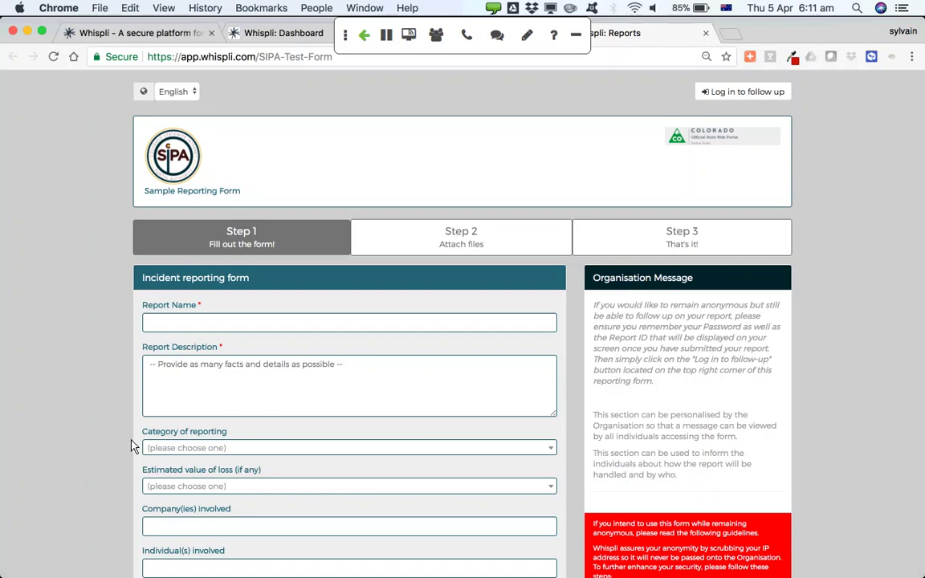
pyautogui.scroll(-4, 71, 402)
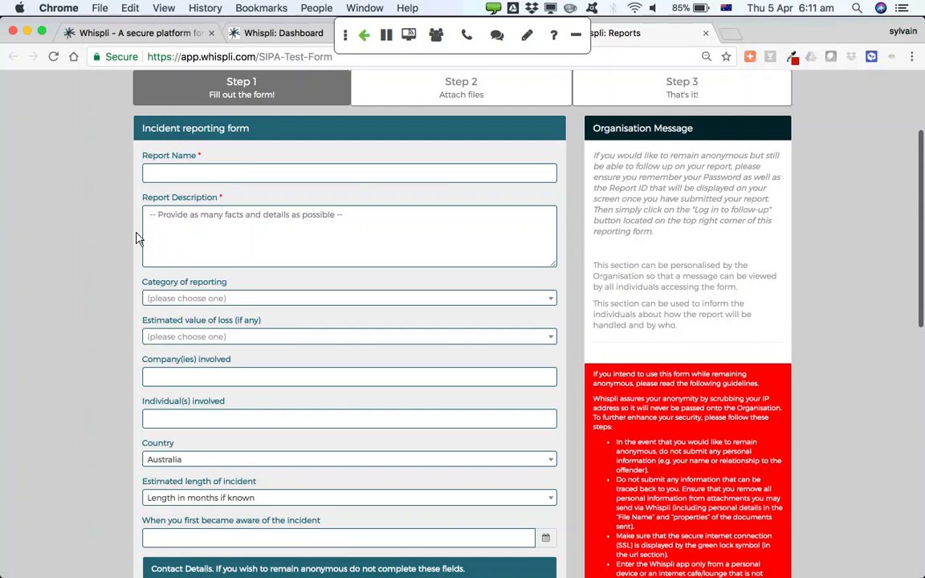
pyautogui.click(185, 300)
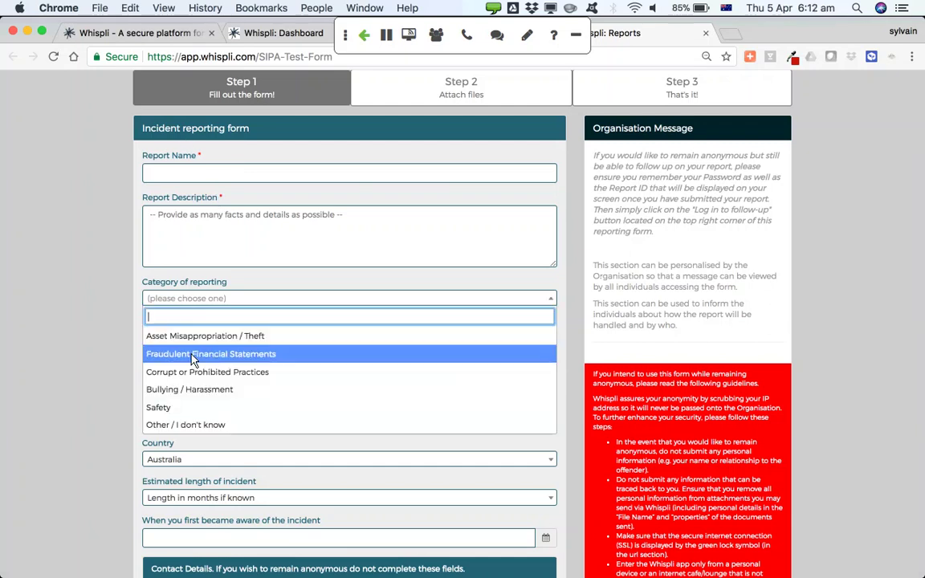
pyautogui.scroll(-2, 183, 384)
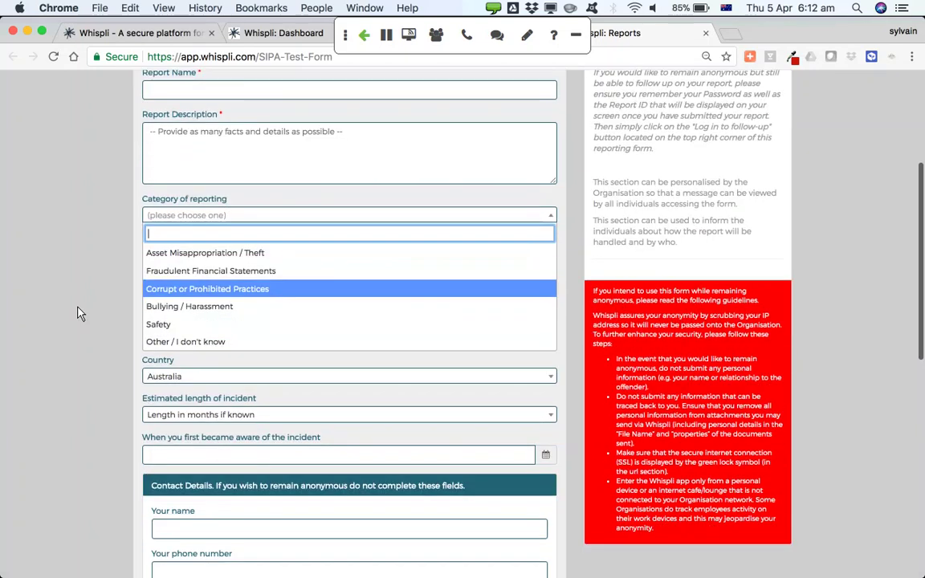
pyautogui.click(78, 312)
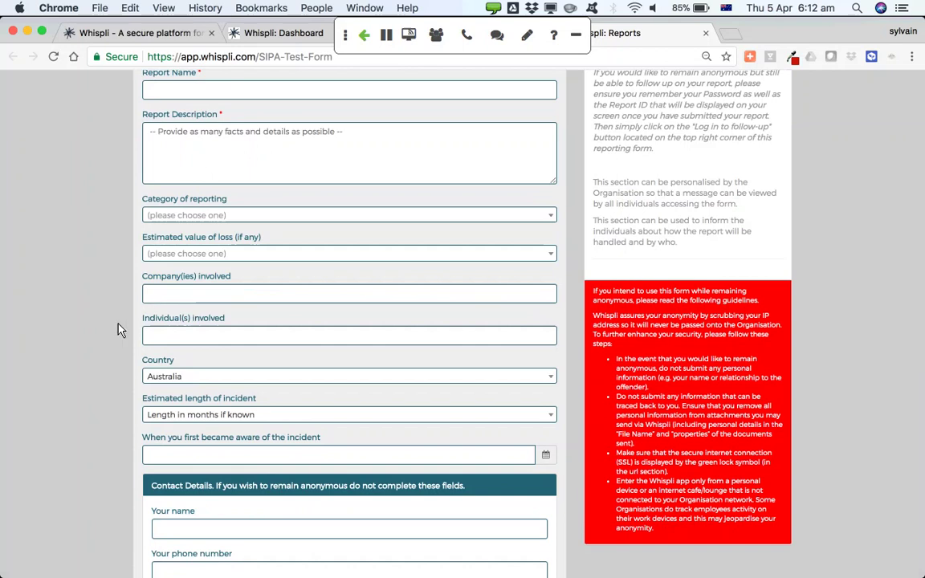
pyautogui.scroll(-5, 116, 343)
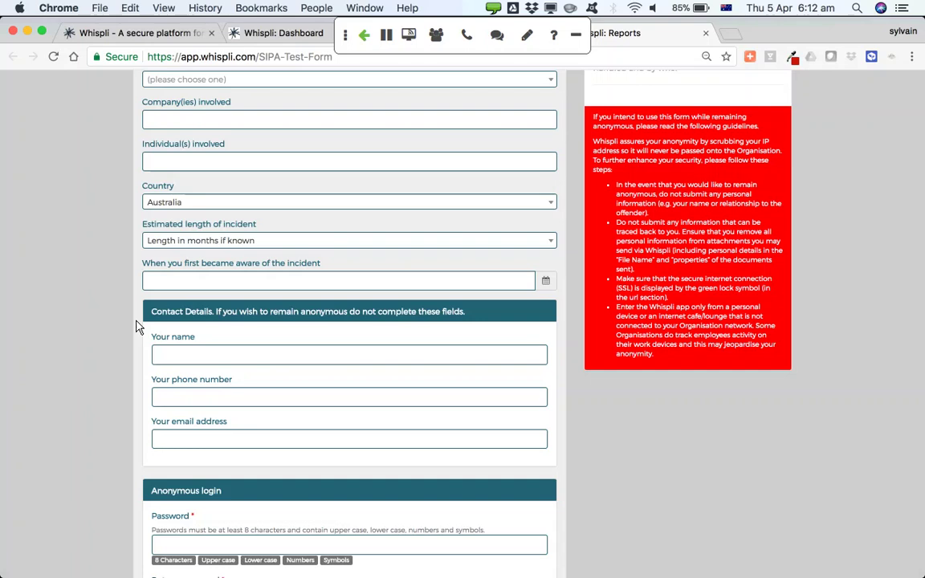
pyautogui.scroll(-4, 137, 327)
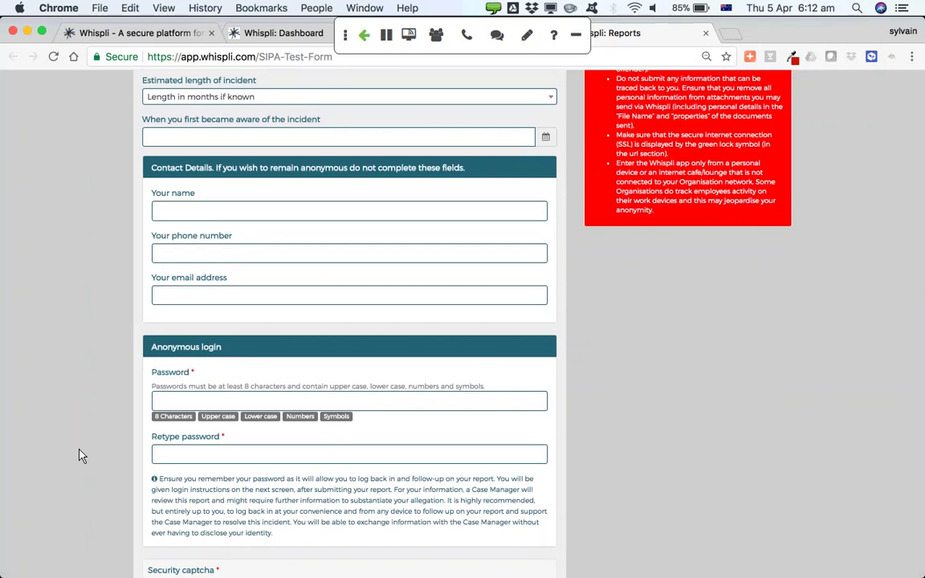
pyautogui.scroll(-6, 80, 456)
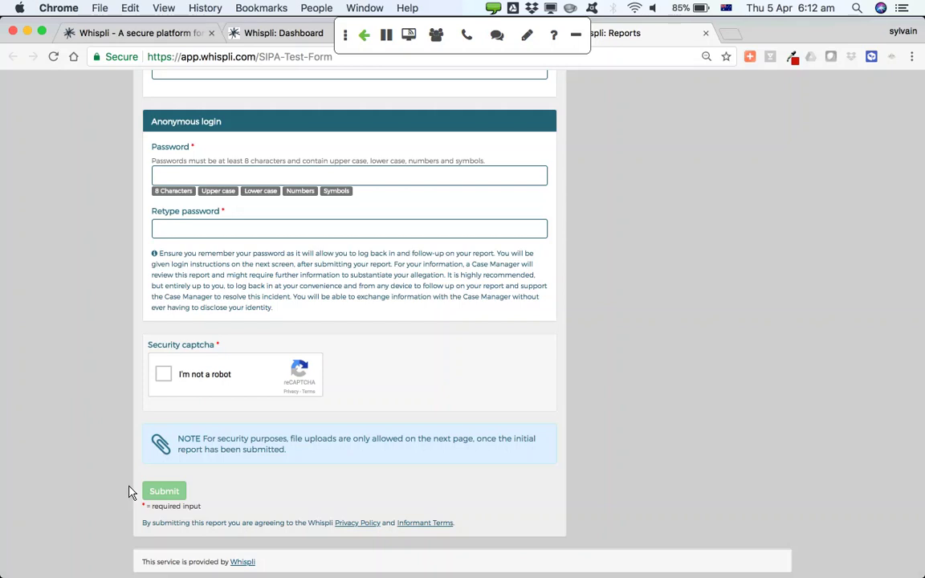
pyautogui.scroll(15, 129, 491)
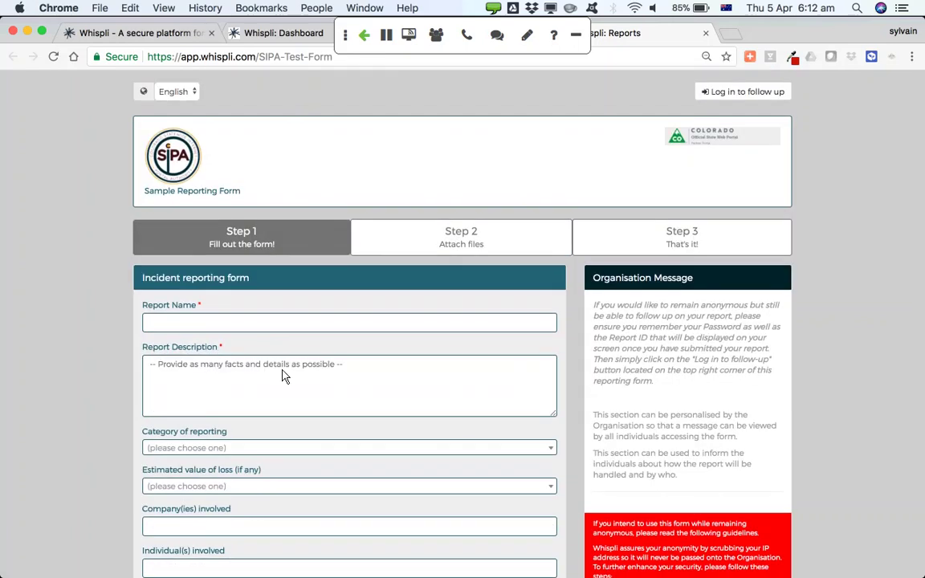
pyautogui.click(726, 94)
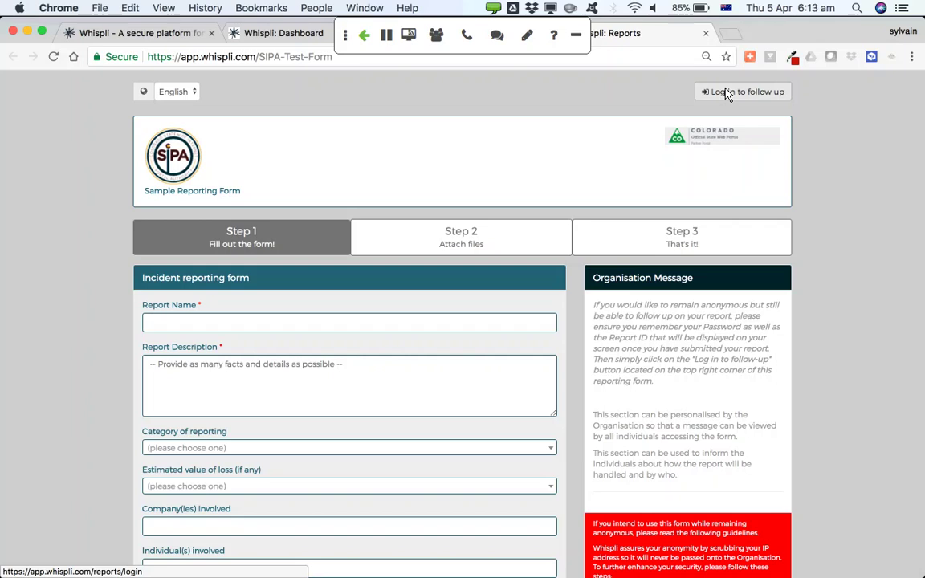
# Sort the dashboard's Report month table by month name, then open the Forms list
pyautogui.click(246, 36)
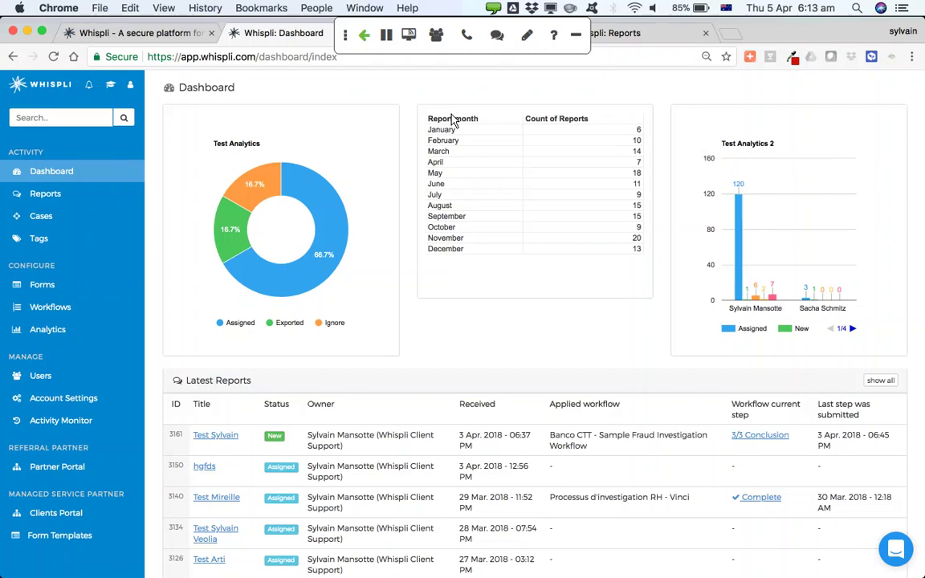
pyautogui.click(453, 119)
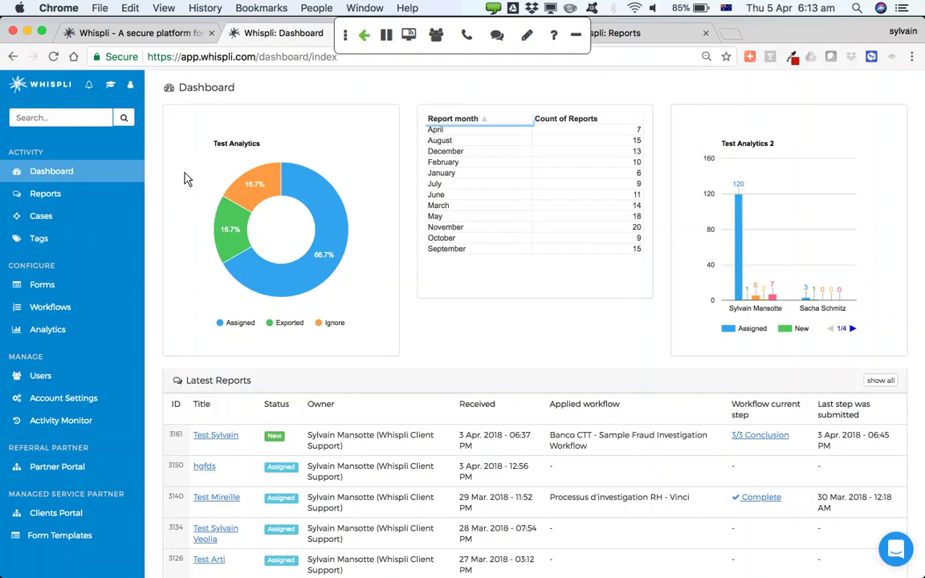
pyautogui.click(46, 289)
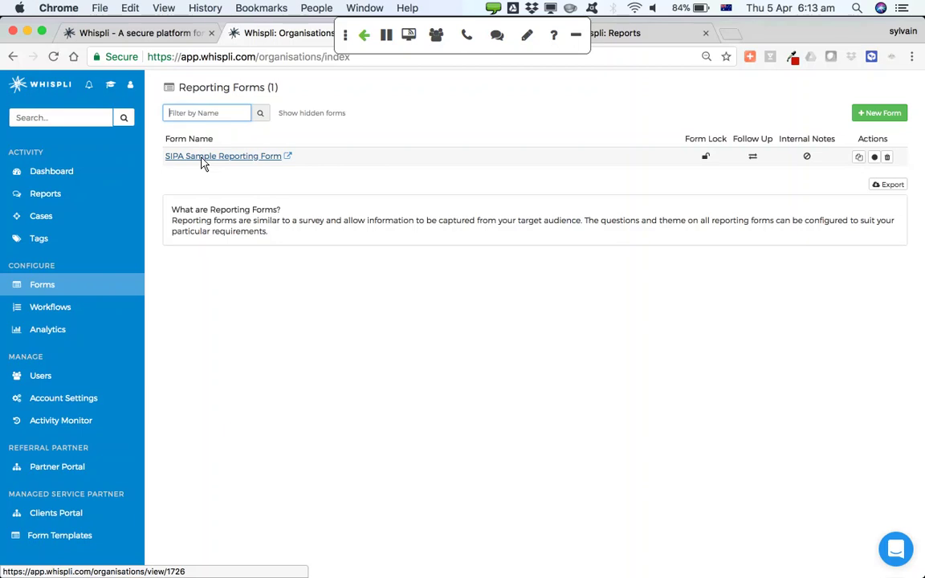
# Open the SIPA Sample Reporting Form overview and view its QR code
pyautogui.click(202, 160)
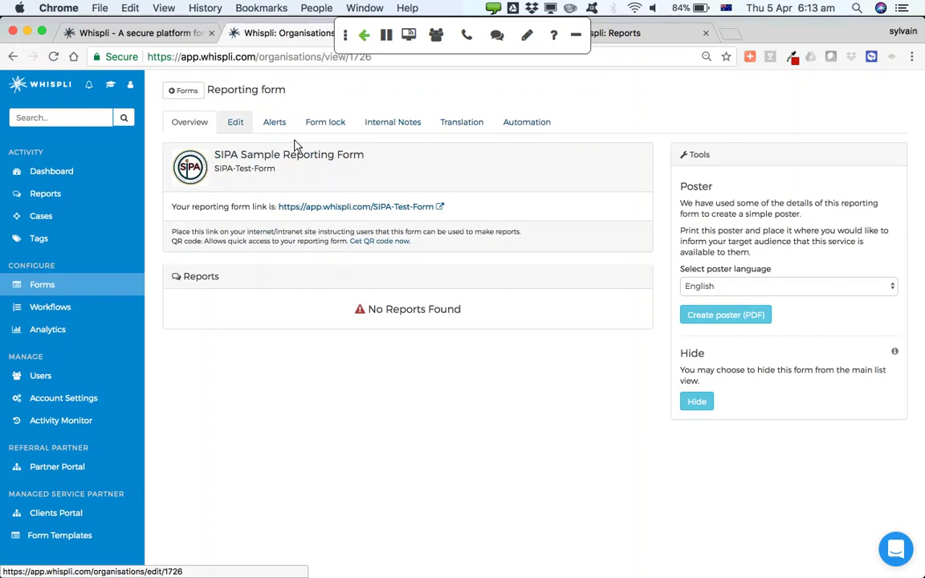
pyautogui.click(372, 242)
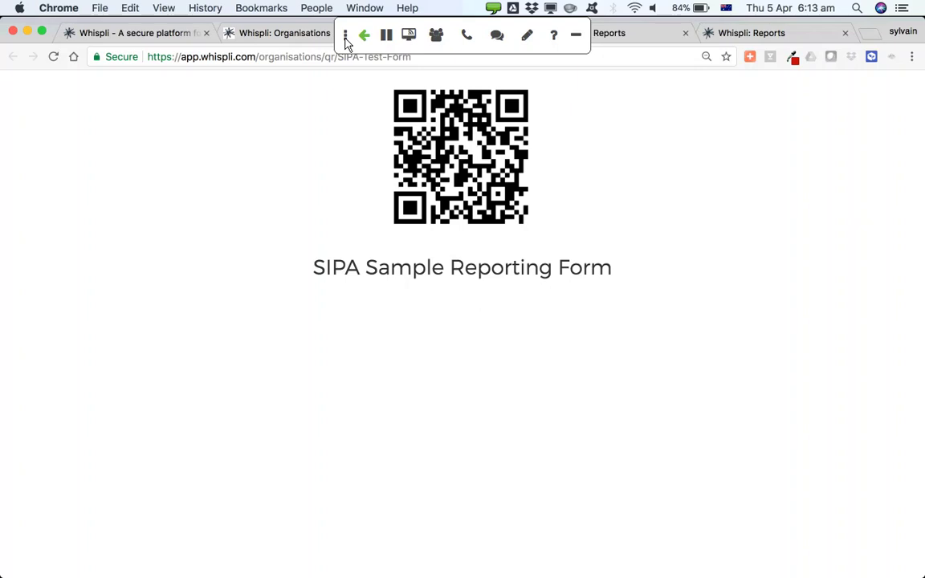
pyautogui.click(372, 49)
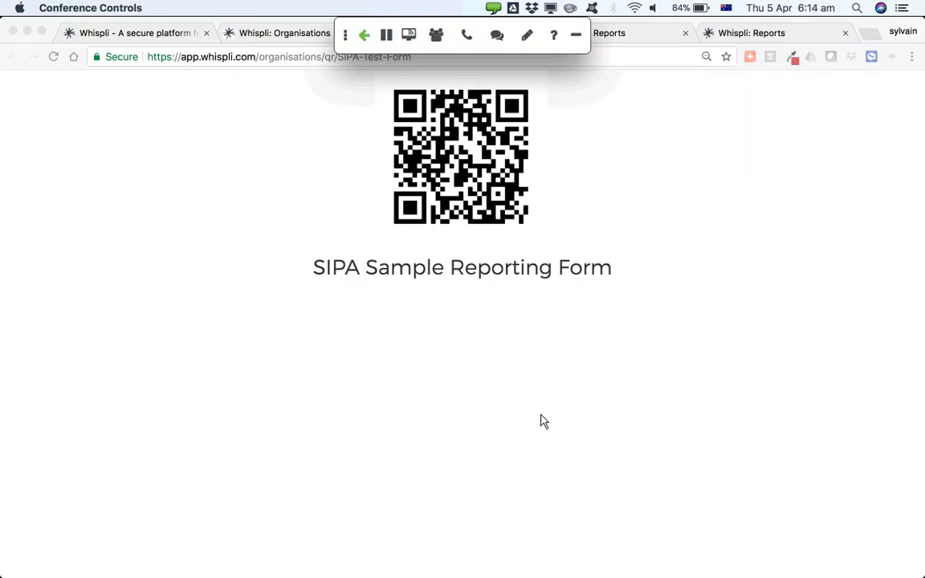
pyautogui.press('super+Tab')
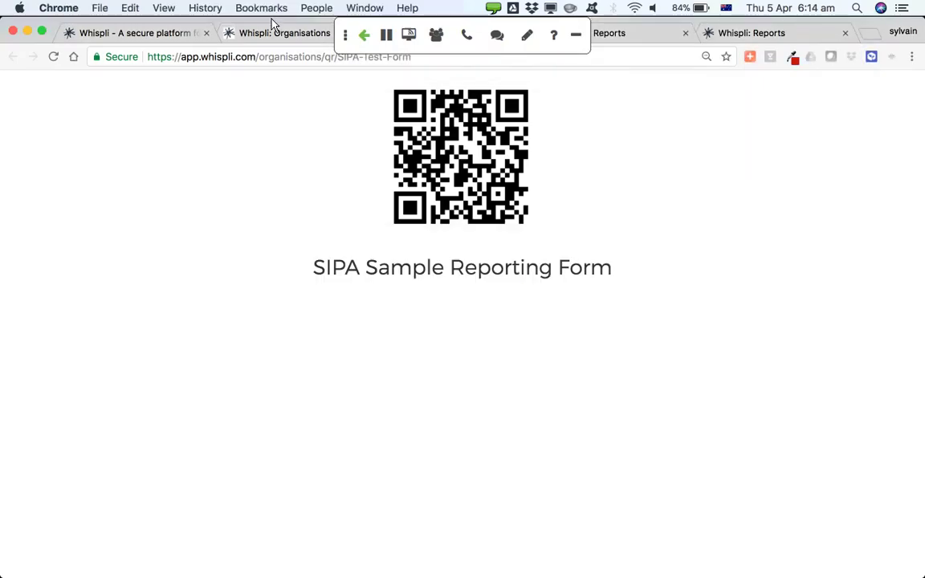
pyautogui.click(278, 36)
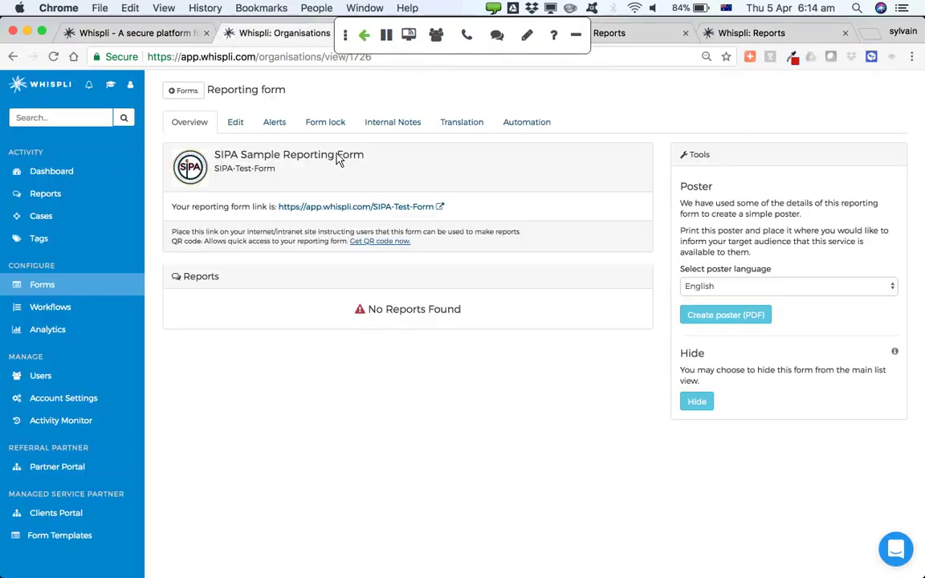
# In the form editor, add a new 'Multiple options: 1 choice' question named Location
pyautogui.click(237, 126)
pyautogui.moveTo(393, 341)
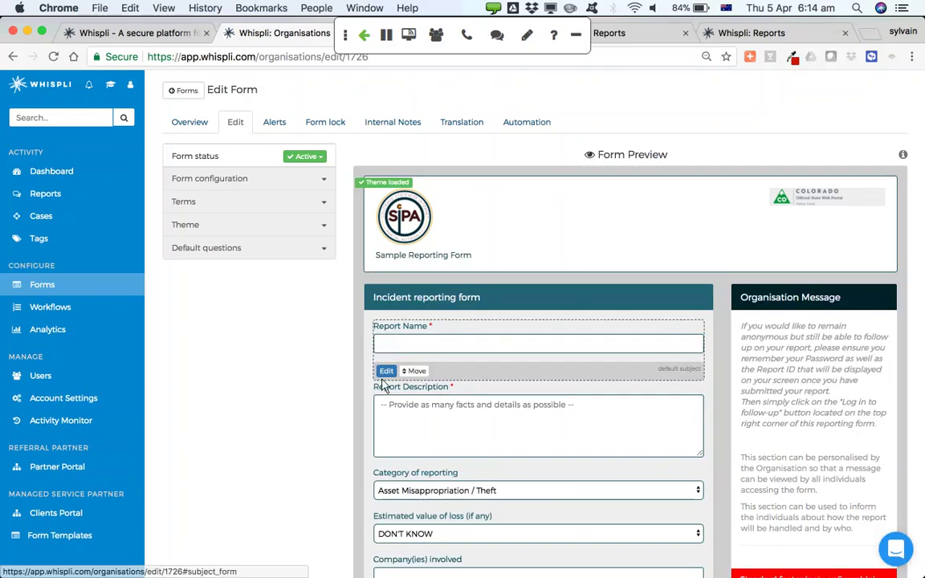
pyautogui.click(386, 371)
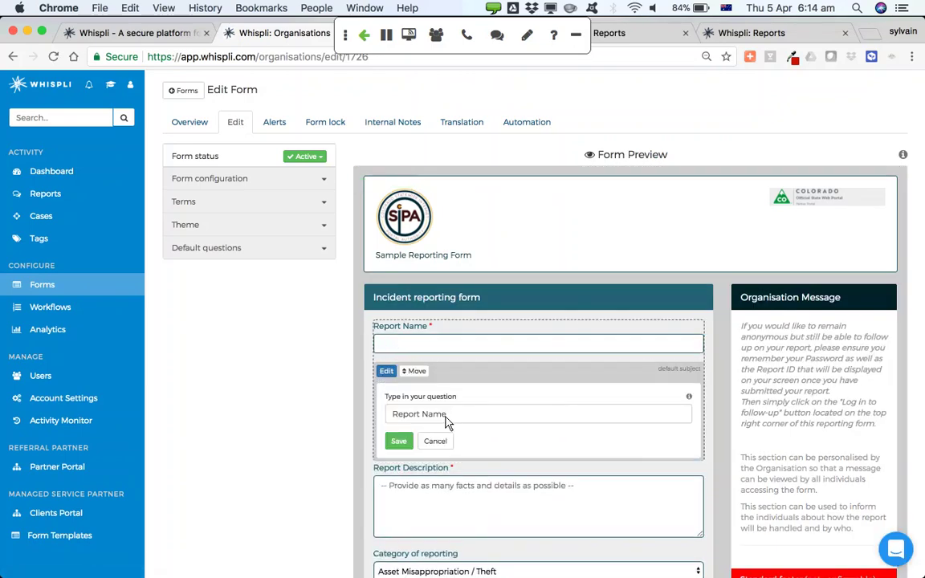
pyautogui.scroll(-5, 320, 427)
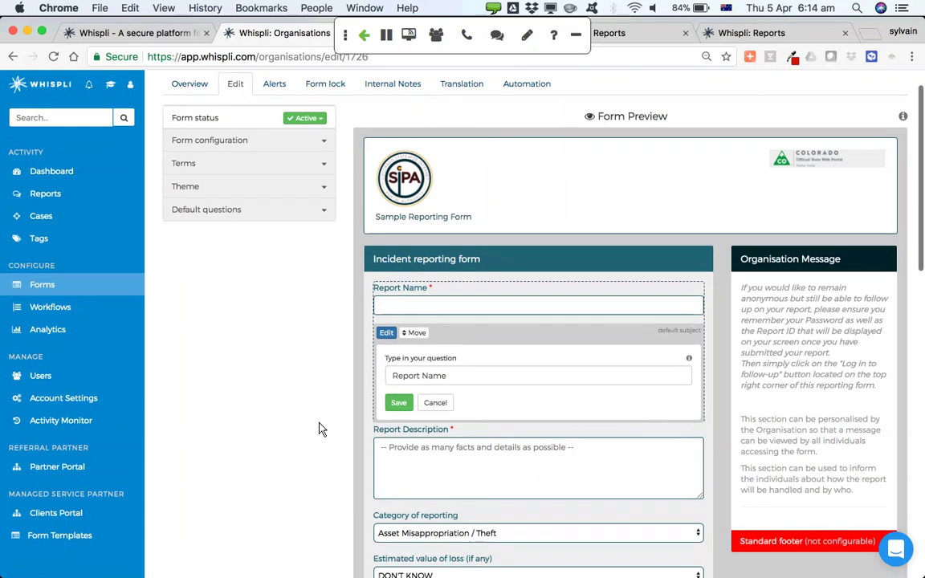
pyautogui.scroll(-4, 319, 428)
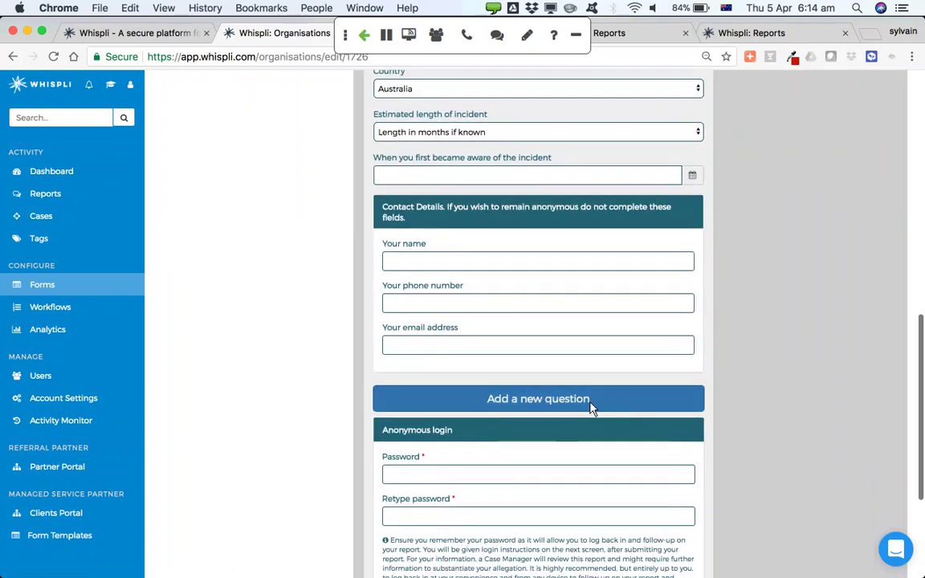
pyautogui.click(576, 401)
pyautogui.scroll(-4, 576, 404)
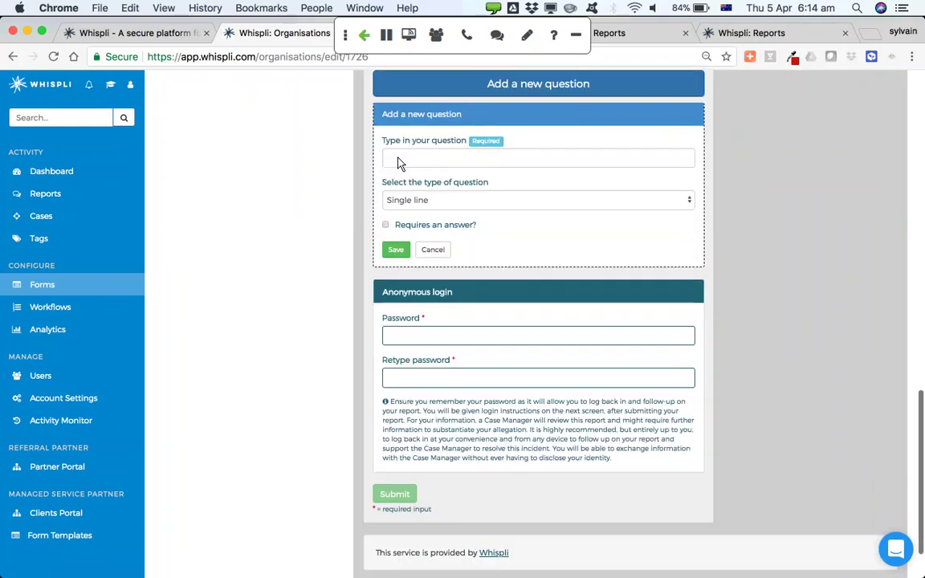
pyautogui.click(399, 160)
pyautogui.write('Location')
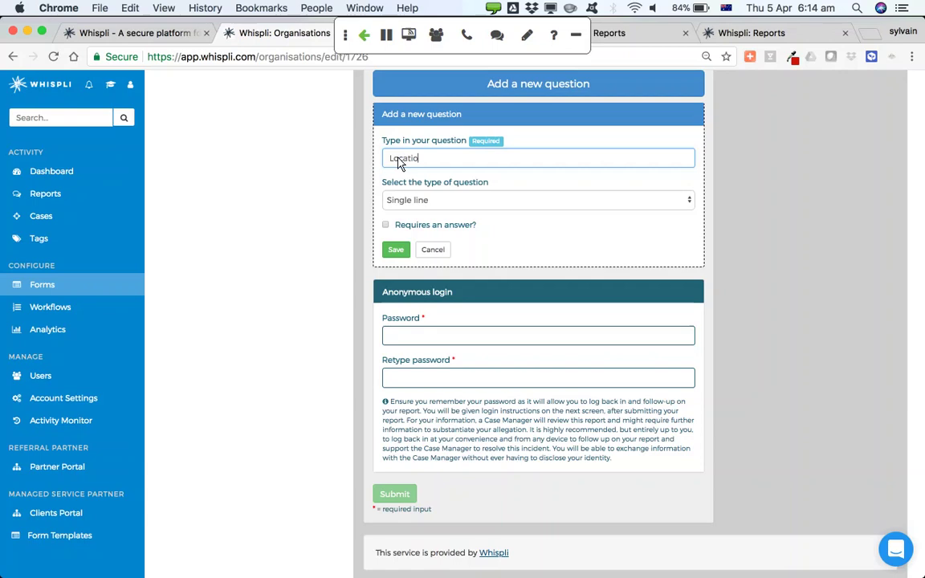
pyautogui.click(403, 202)
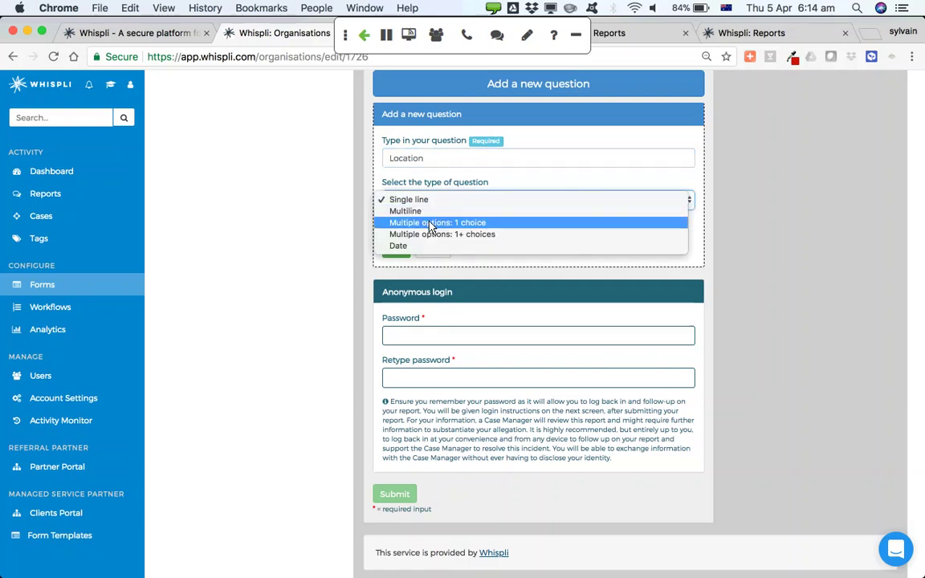
pyautogui.click(430, 225)
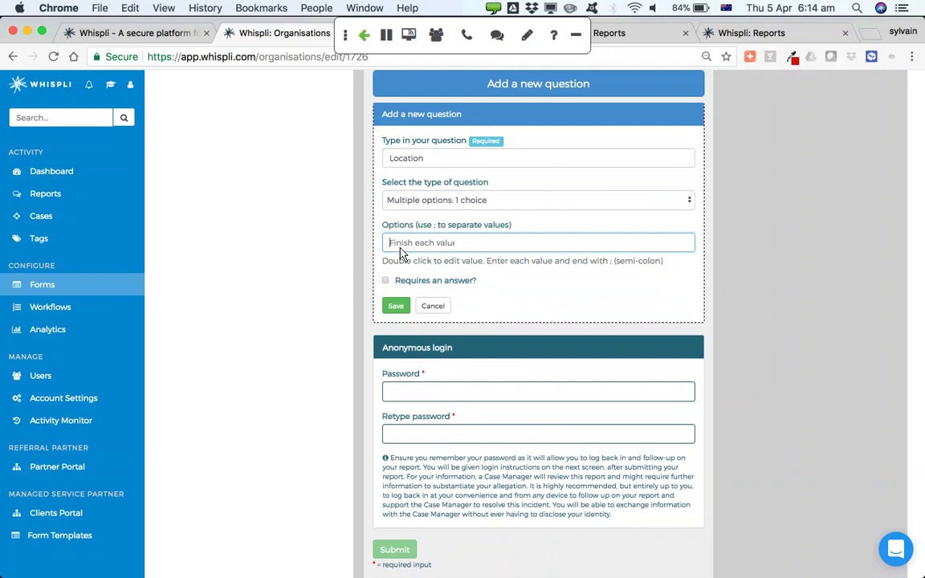
# Give Location the options Denver, Boulder and Other, make it required, and move it below Company(ies) involved
pyautogui.write('Den')
pyautogui.write(';')
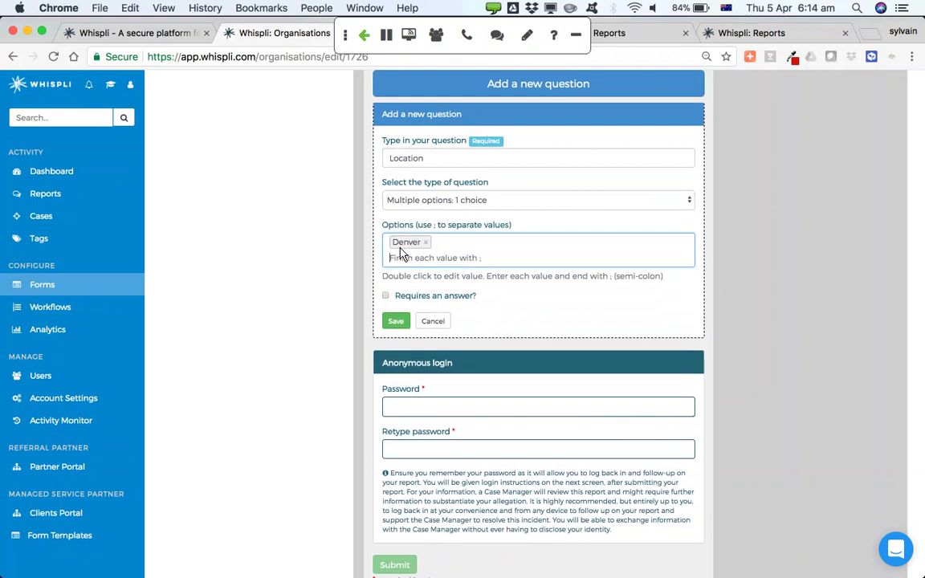
pyautogui.write('Boulder;')
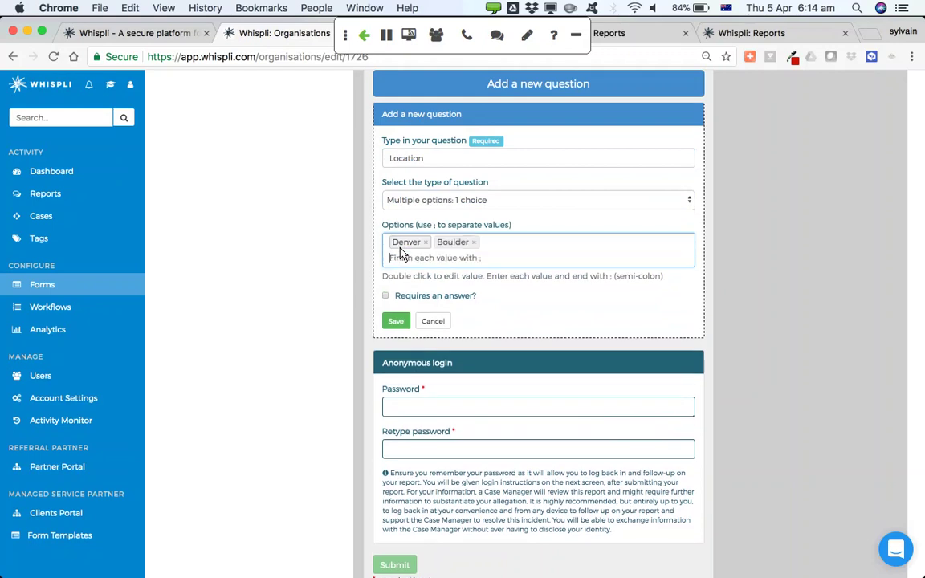
pyautogui.write('Other;')
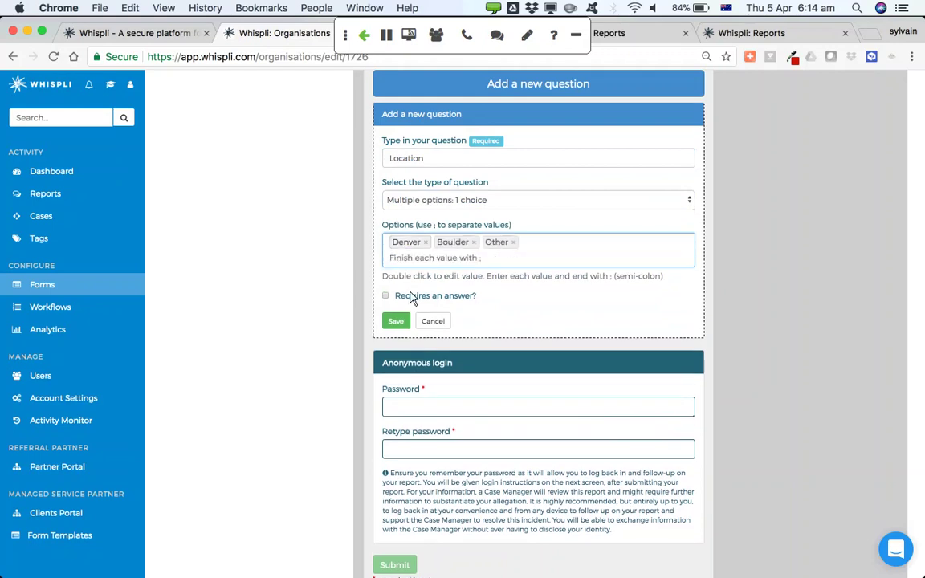
pyautogui.click(385, 296)
pyautogui.click(395, 320)
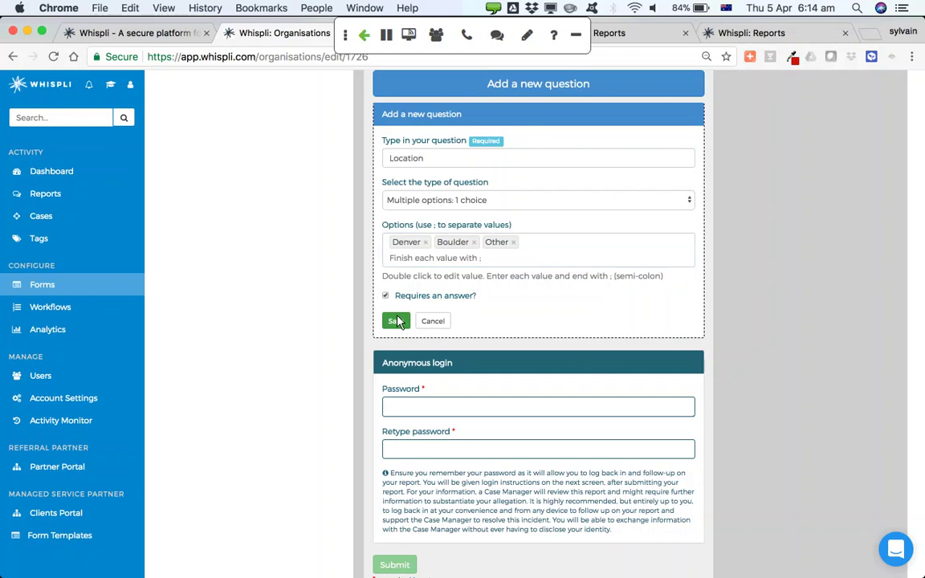
pyautogui.scroll(-5, 399, 321)
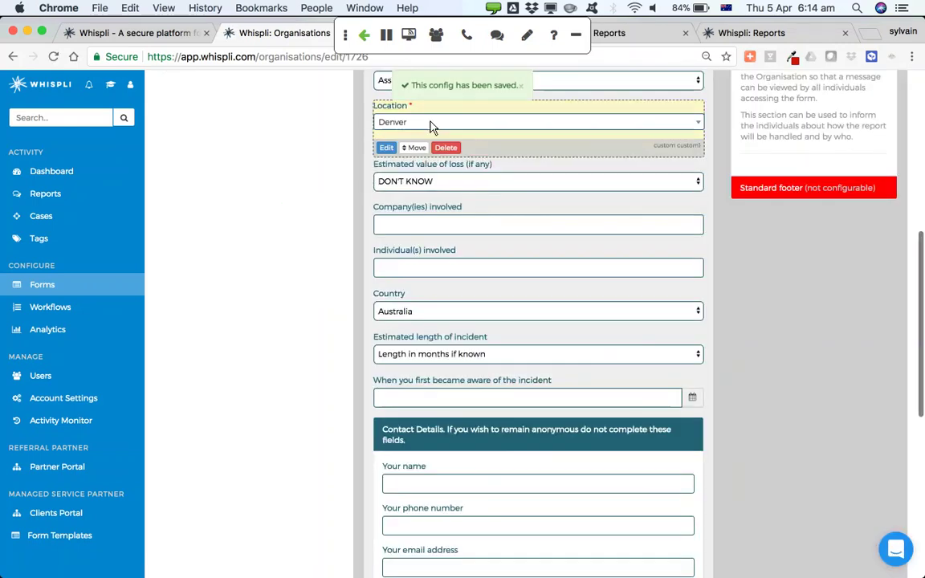
pyautogui.moveTo(415, 148); pyautogui.dragTo(416, 251)
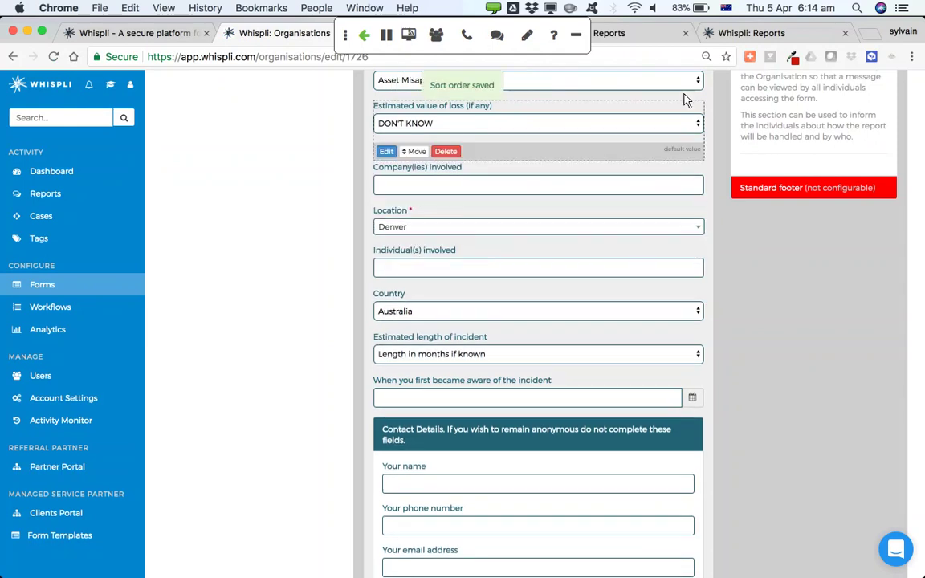
# Reload the public test form and preview the Location choices Denver, Boulder and Other
pyautogui.click(722, 34)
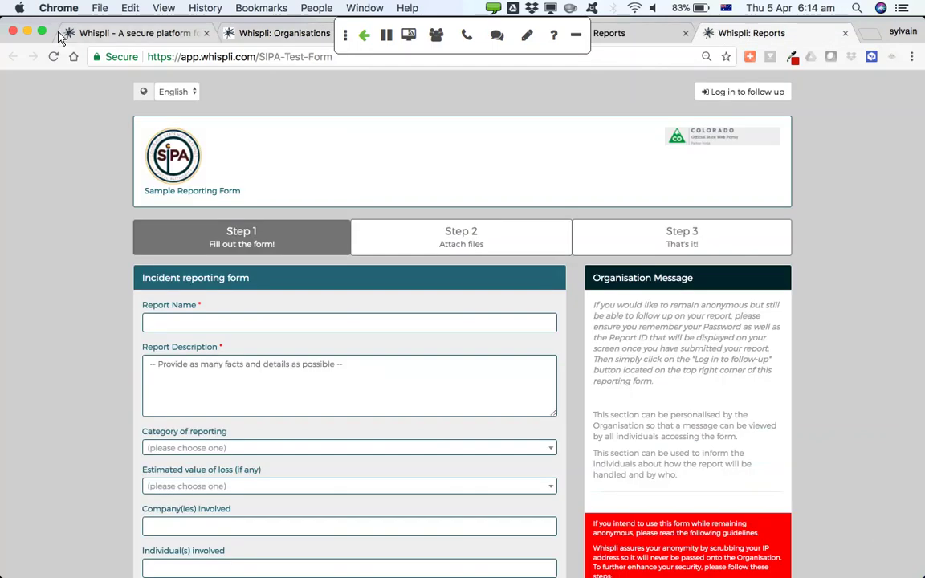
pyautogui.click(55, 57)
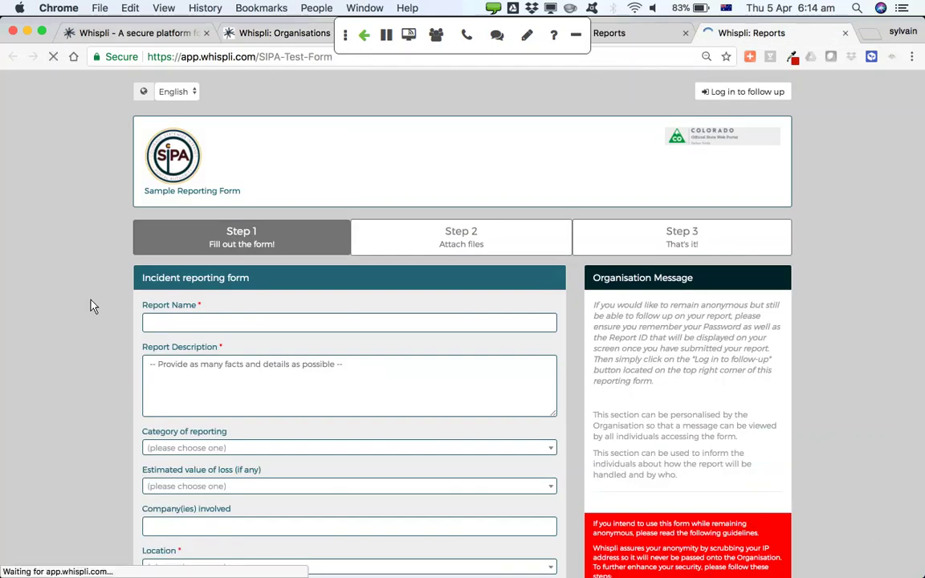
pyautogui.scroll(-3, 83, 437)
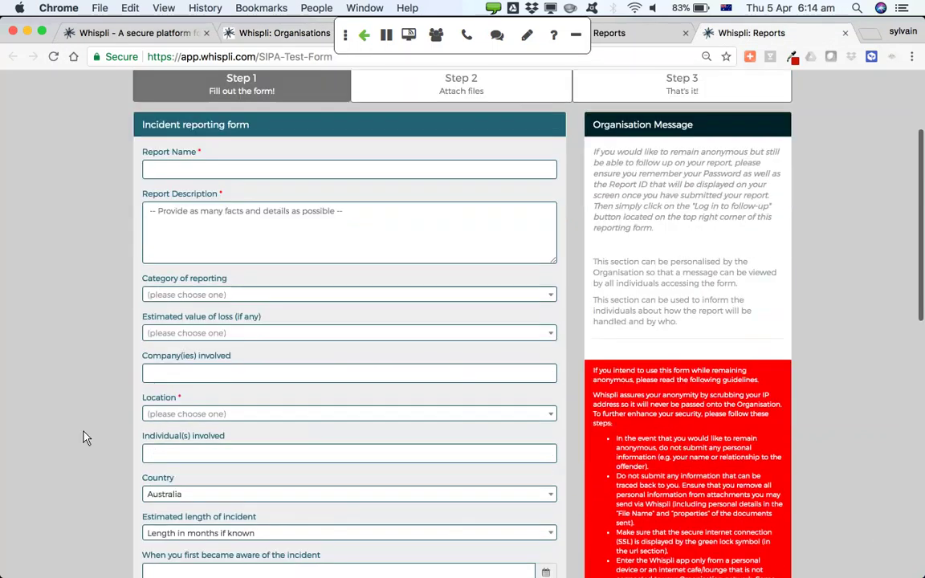
pyautogui.click(181, 415)
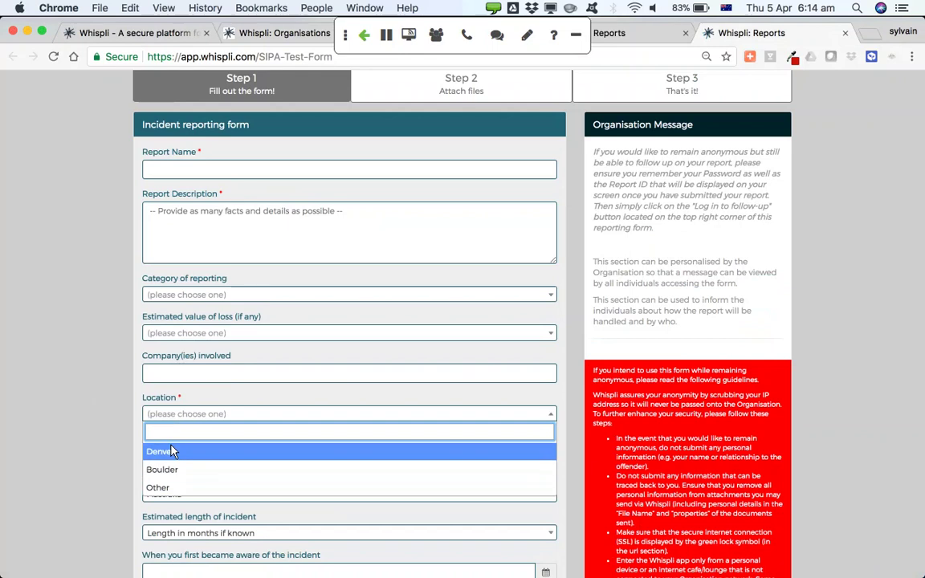
pyautogui.click(107, 437)
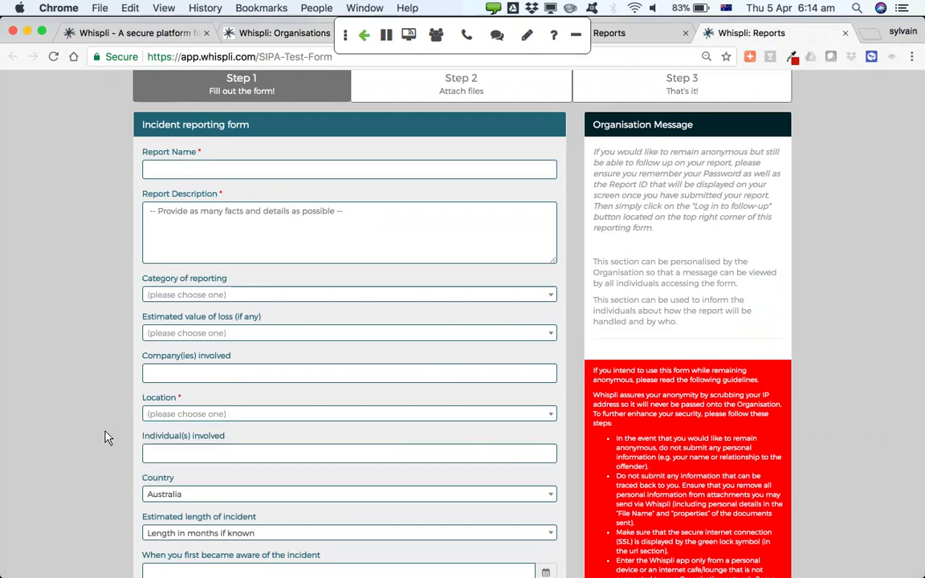
pyautogui.scroll(4, 107, 438)
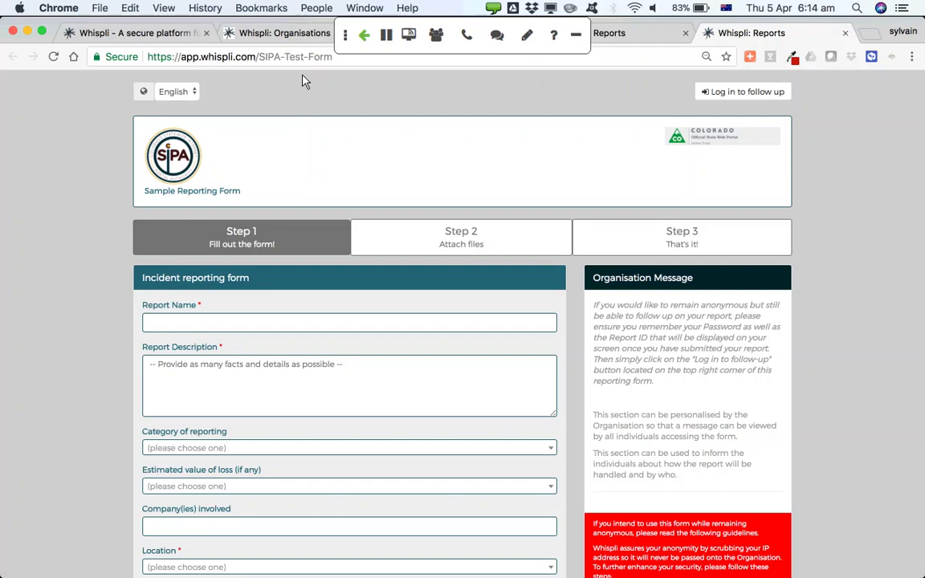
# Close the test form and choose Delete on the Location question in the editor
pyautogui.click(845, 35)
pyautogui.click(274, 34)
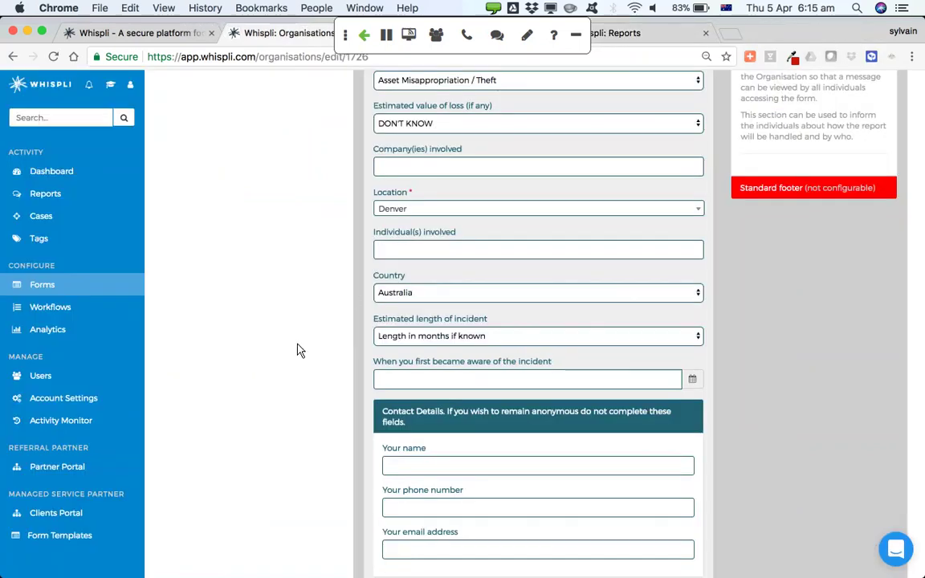
pyautogui.moveTo(408, 210)
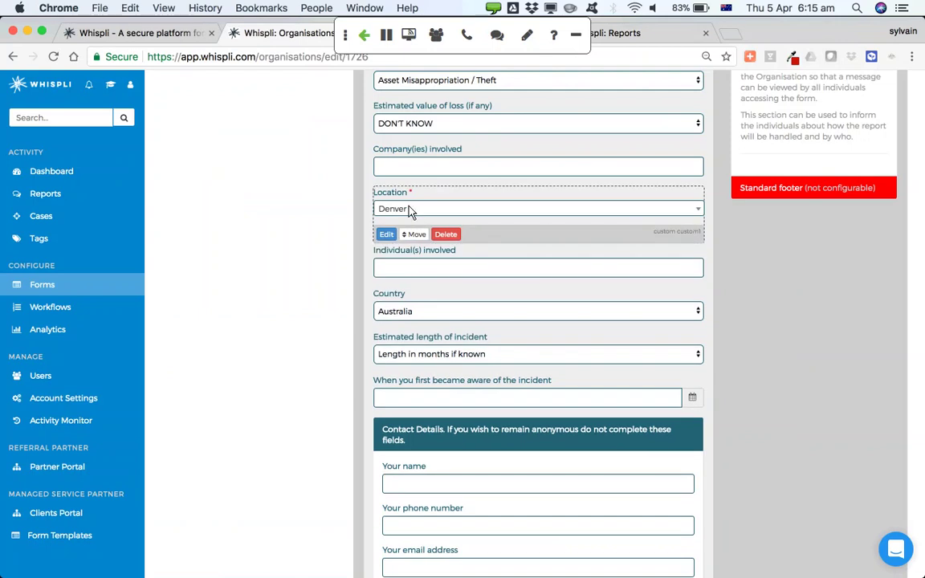
pyautogui.click(446, 234)
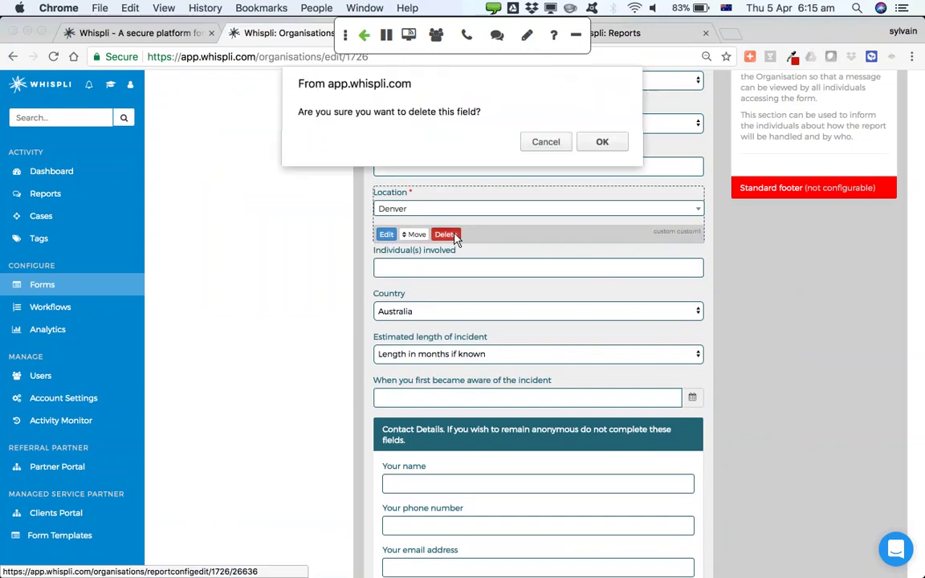
# Confirm deleting Location and reload the test form to verify it is gone
pyautogui.click(596, 148)
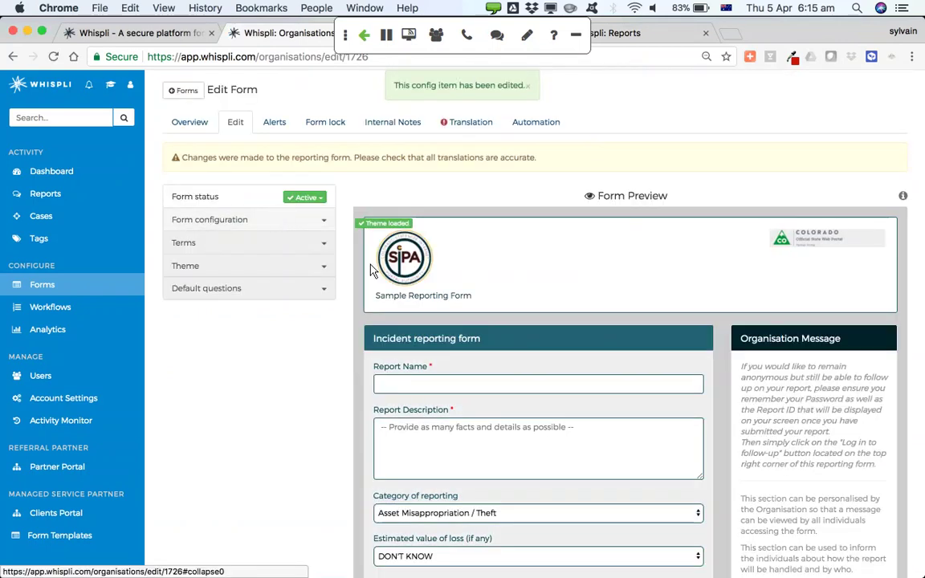
pyautogui.click(660, 35)
pyautogui.click(53, 57)
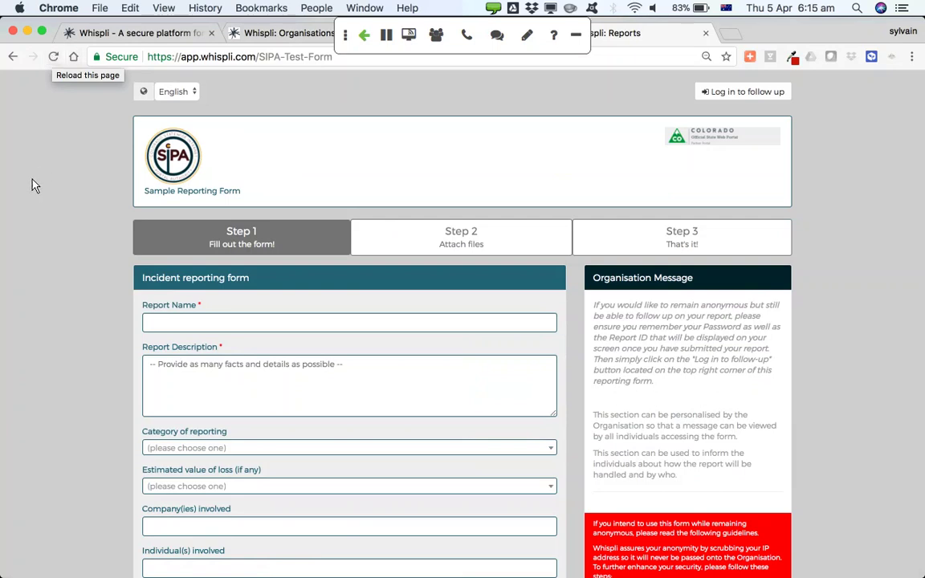
pyautogui.click(193, 95)
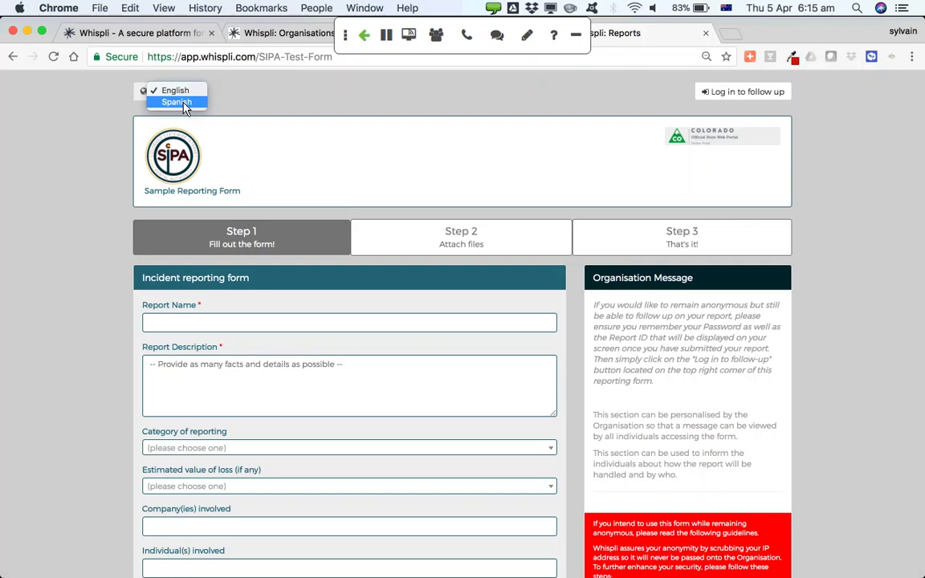
pyautogui.click(183, 105)
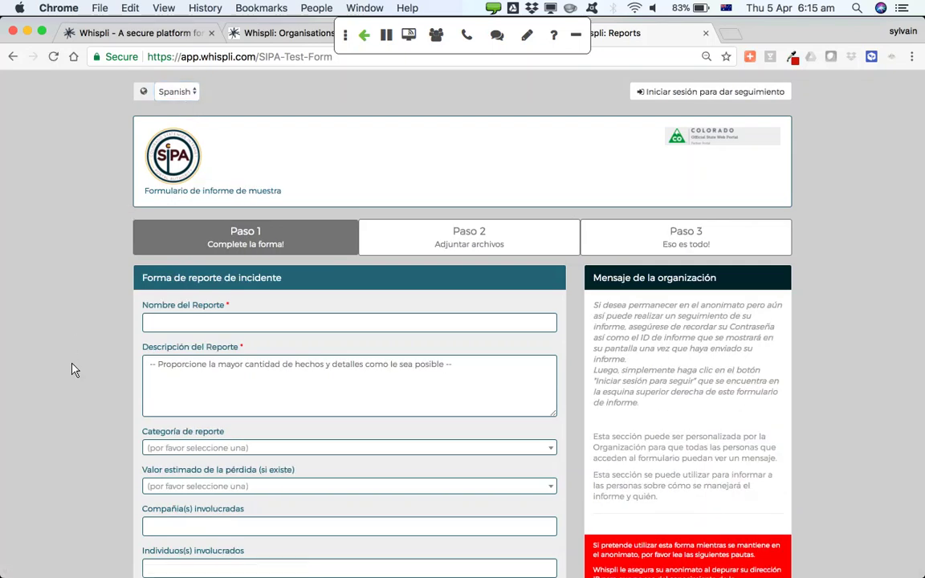
pyautogui.scroll(-7, 72, 370)
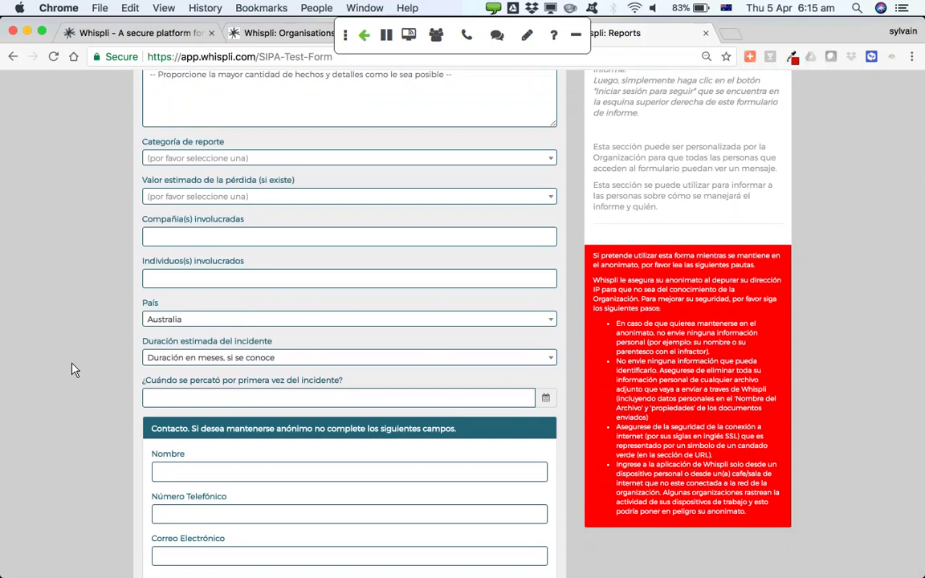
pyautogui.scroll(7, 72, 369)
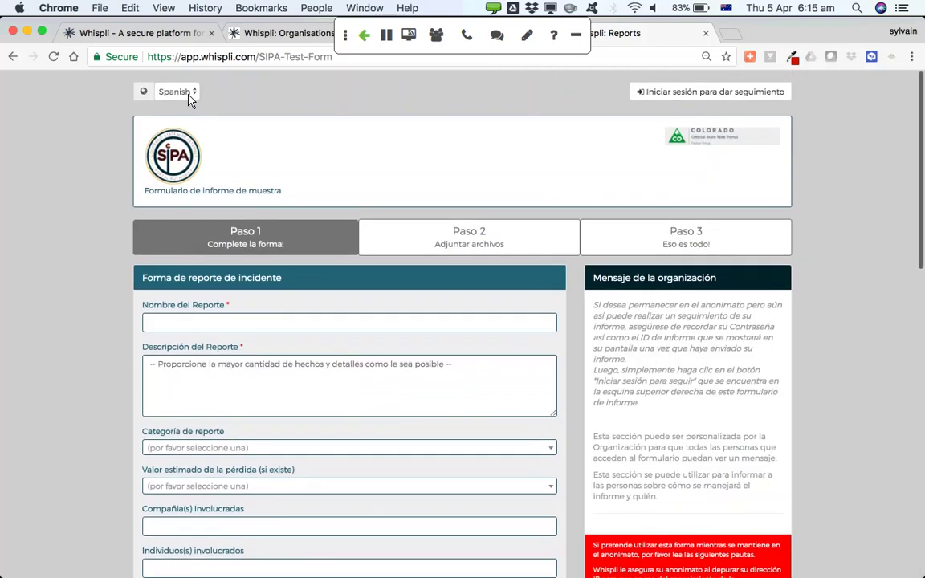
pyautogui.click(189, 95)
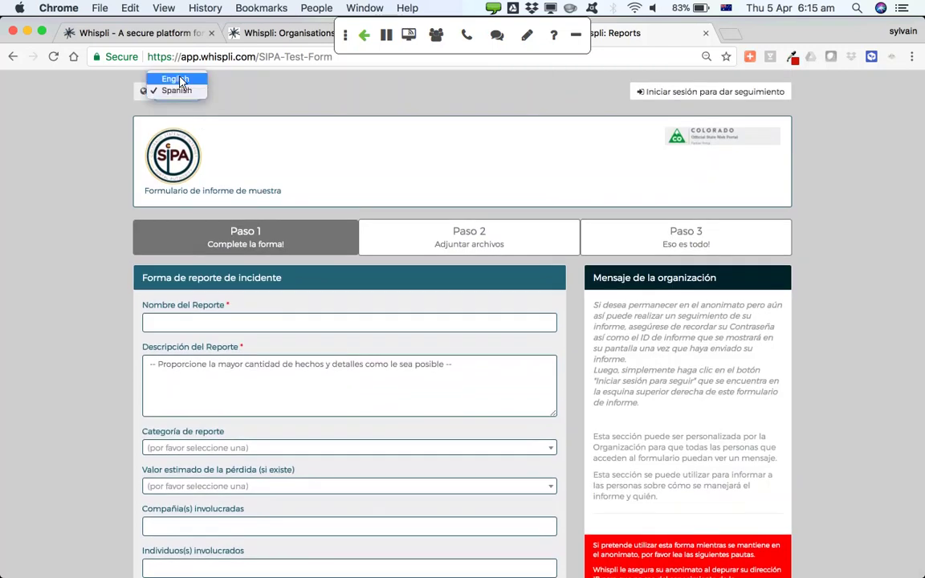
pyautogui.click(177, 80)
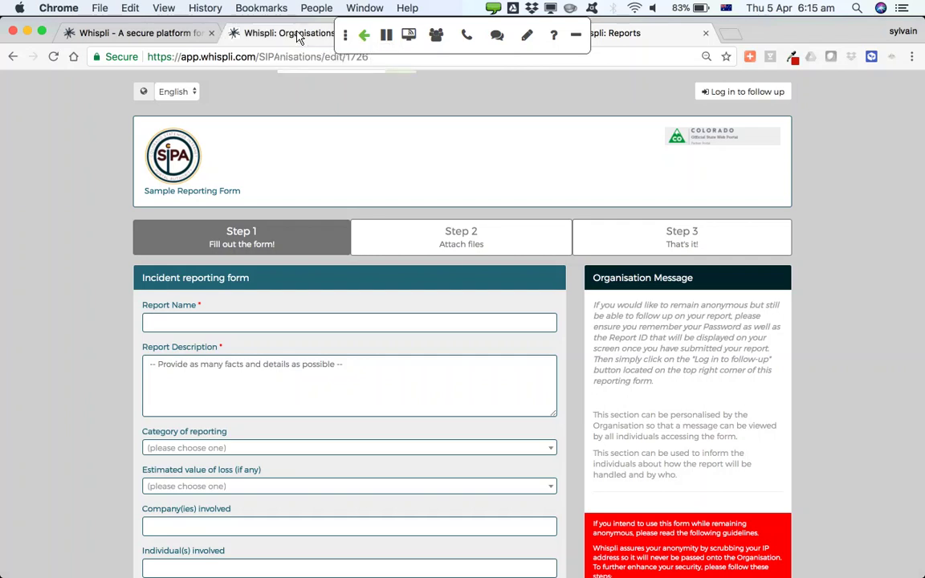
# Add Indonesian as a form language and open its translation page showing 0 of 3 translated
pyautogui.click(296, 36)
pyautogui.click(470, 123)
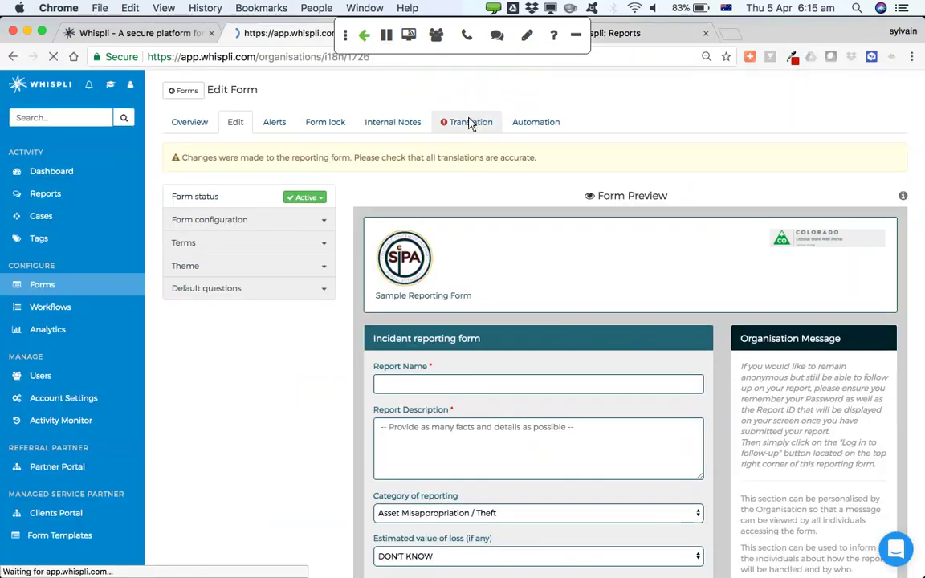
pyautogui.click(401, 233)
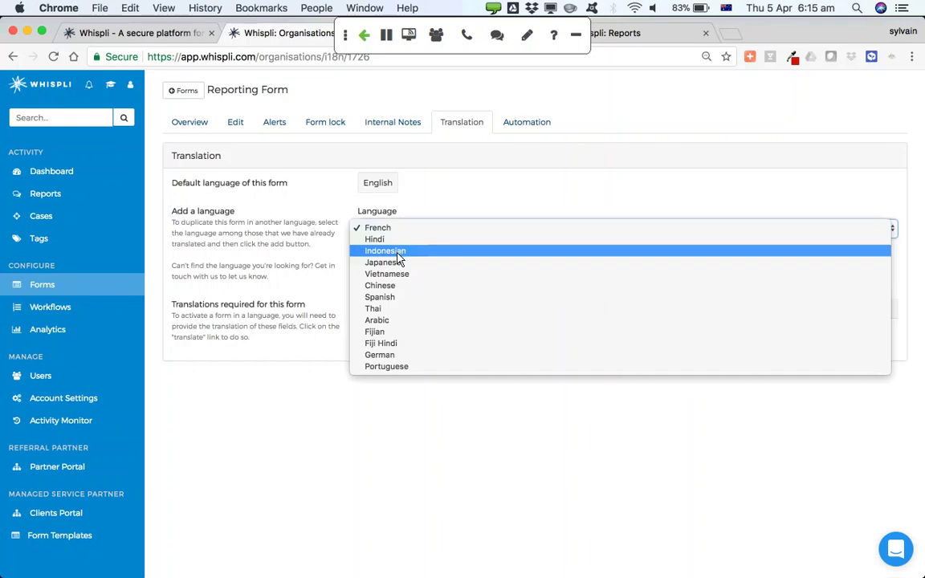
pyautogui.click(398, 250)
pyautogui.click(373, 257)
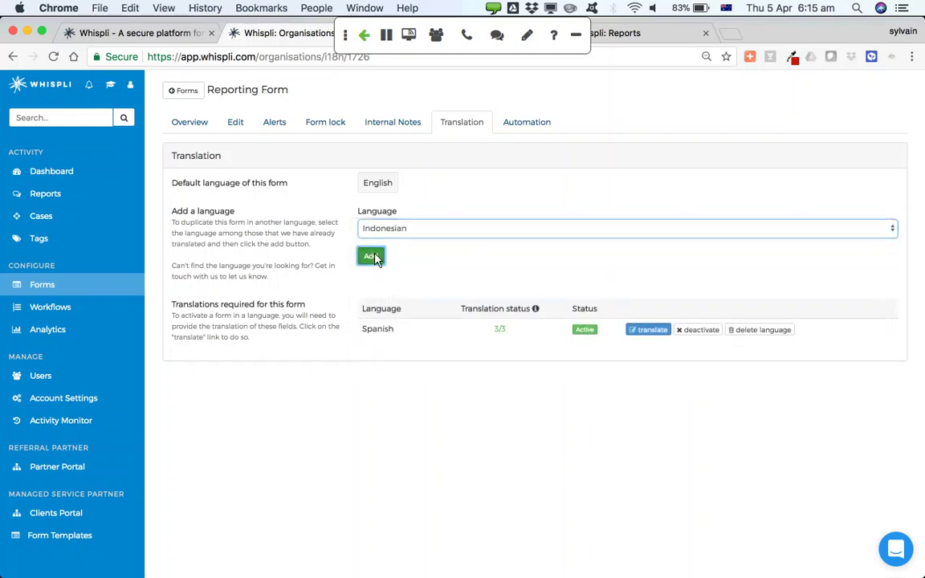
pyautogui.click(648, 354)
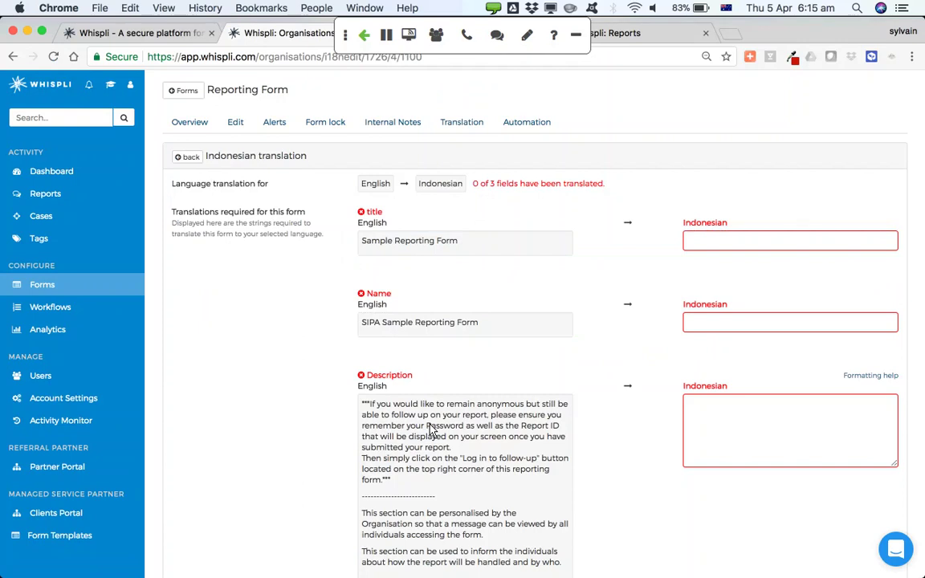
pyautogui.scroll(-3, 429, 429)
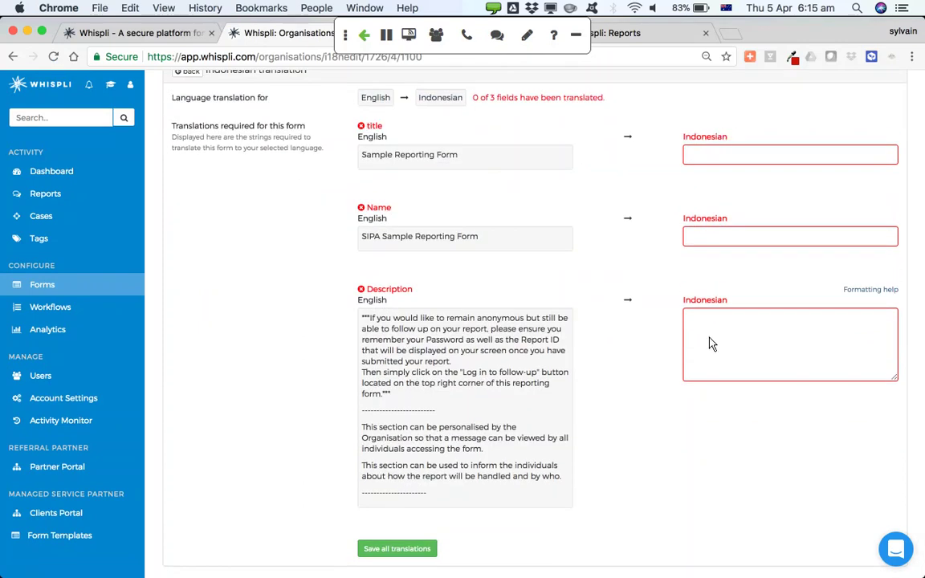
pyautogui.scroll(3, 710, 343)
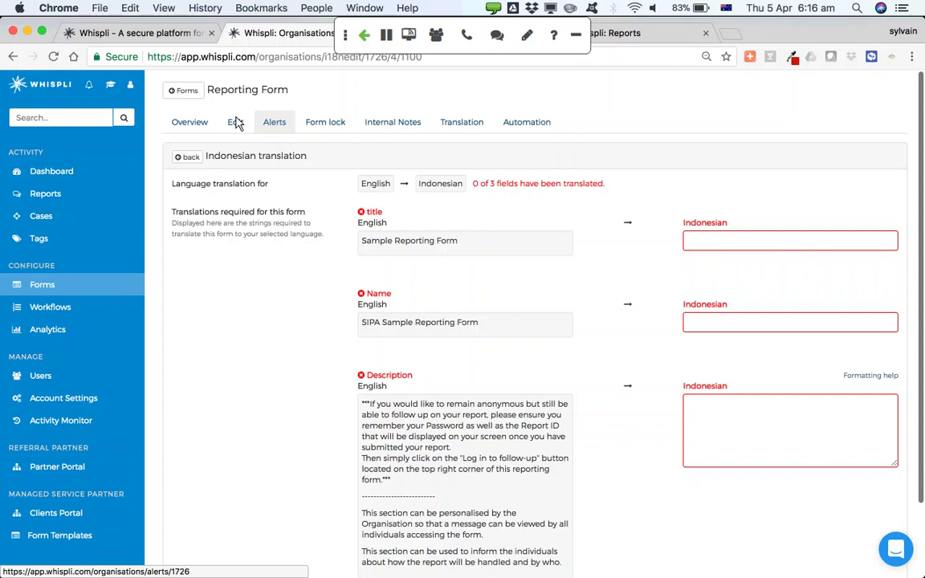
# Create a from-scratch automation named 'Fraud Triage'
pyautogui.click(531, 124)
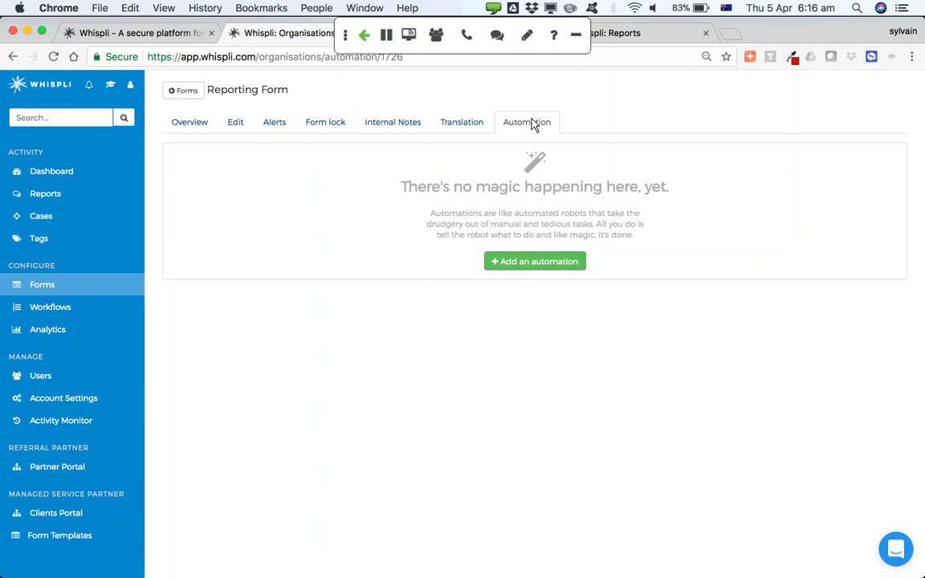
pyautogui.click(530, 268)
pyautogui.click(250, 139)
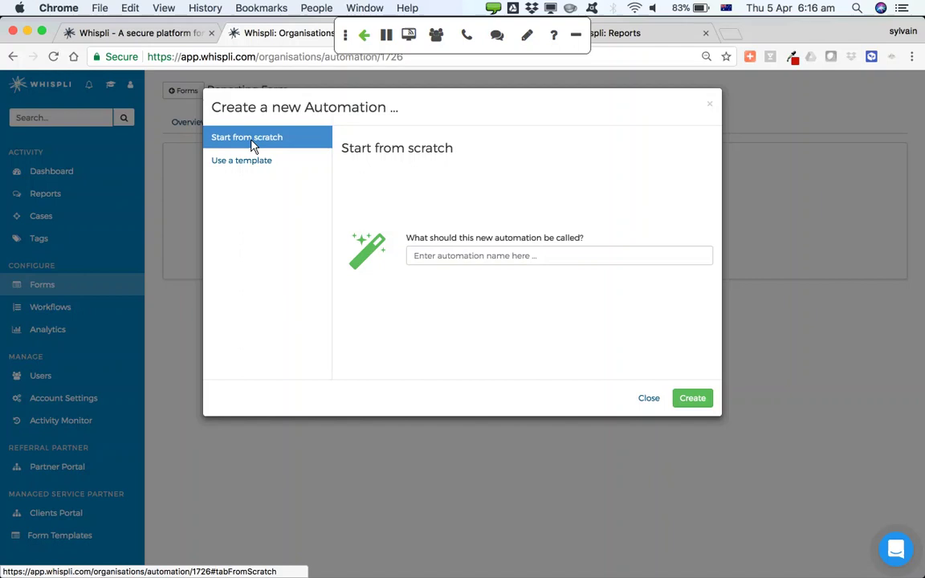
pyautogui.click(429, 257)
pyautogui.write('Fraud ')
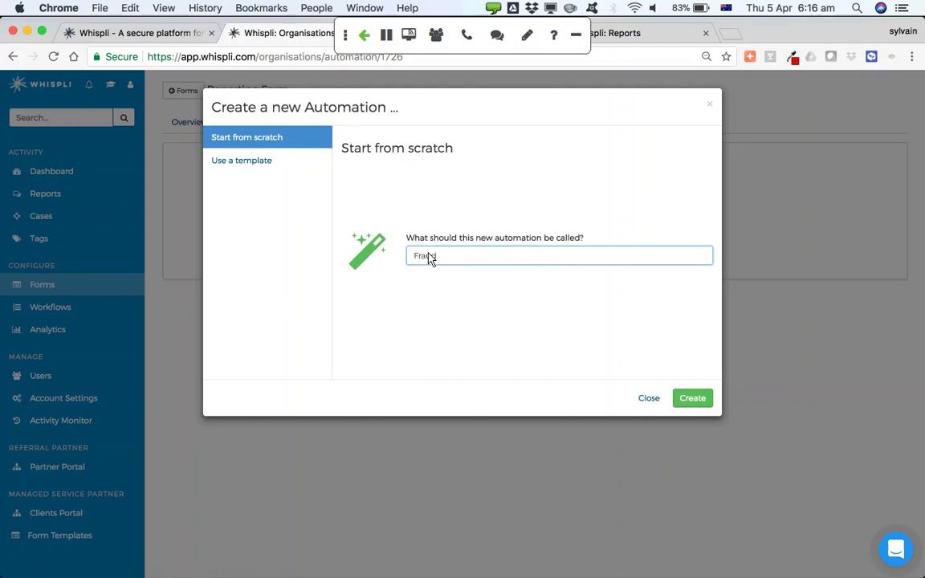
pyautogui.write('Triage')
pyautogui.click(693, 399)
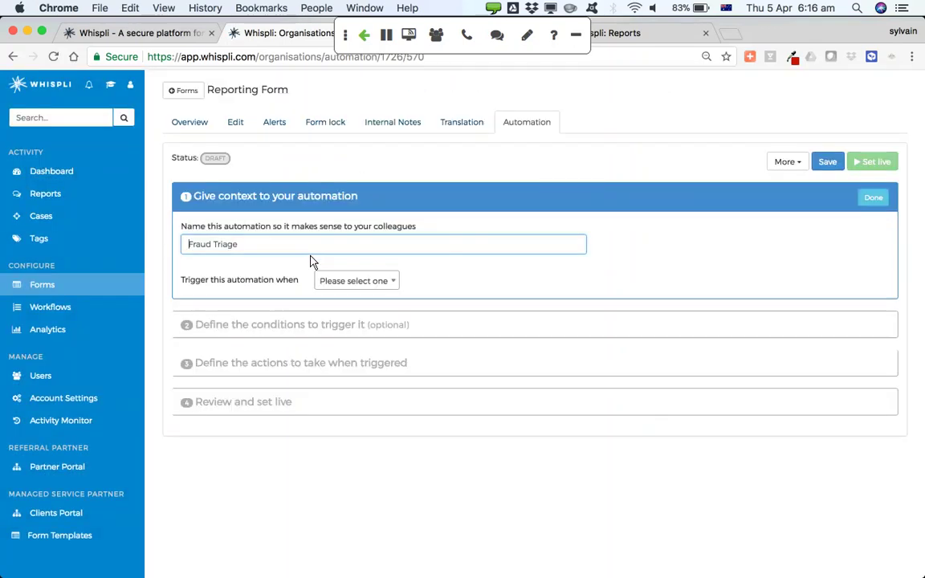
# Set the automation to trigger when a new report is submitted
pyautogui.click(339, 282)
pyautogui.click(371, 338)
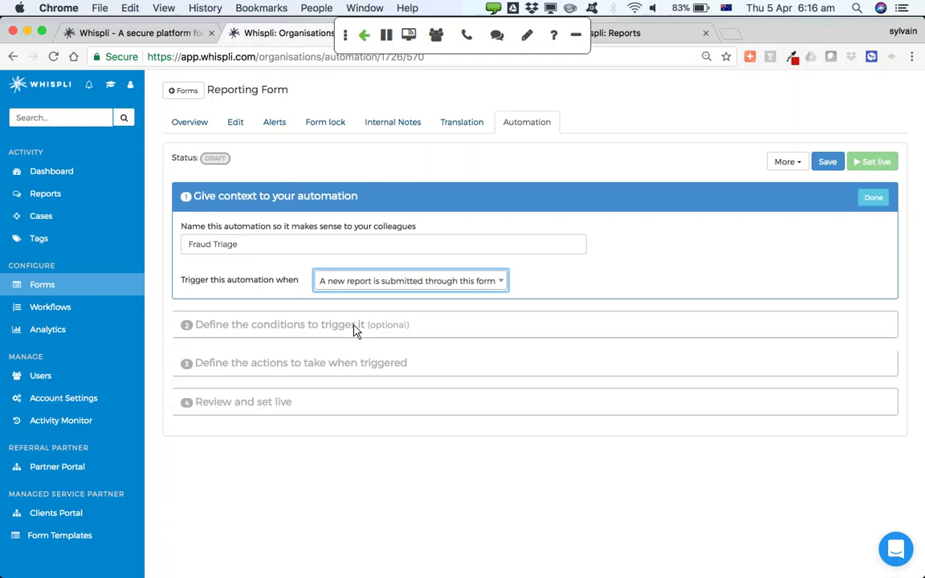
pyautogui.click(356, 328)
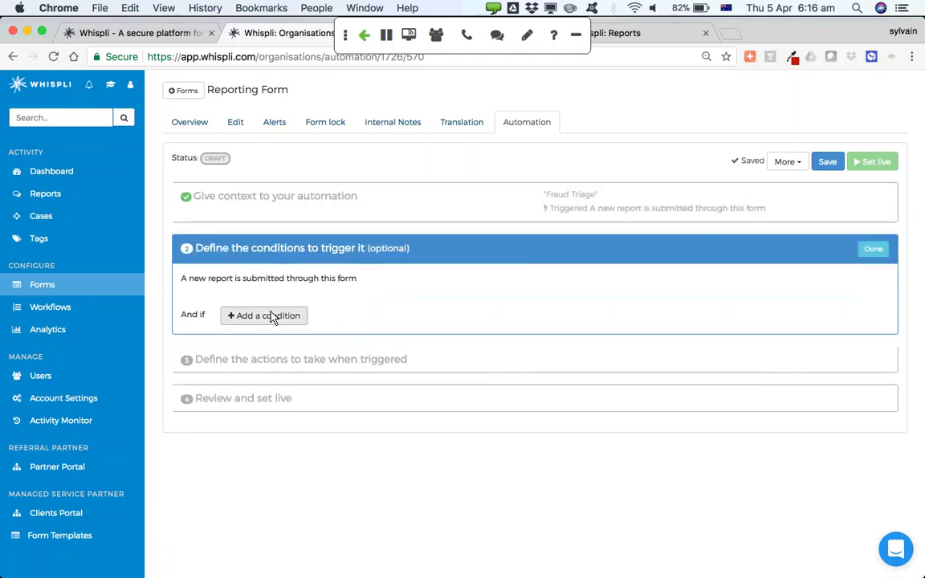
# Add a Category 'is any of' condition including Fraudulent Financial Statements and Corrupt or Prohibited Practices
pyautogui.click(272, 315)
pyautogui.click(262, 305)
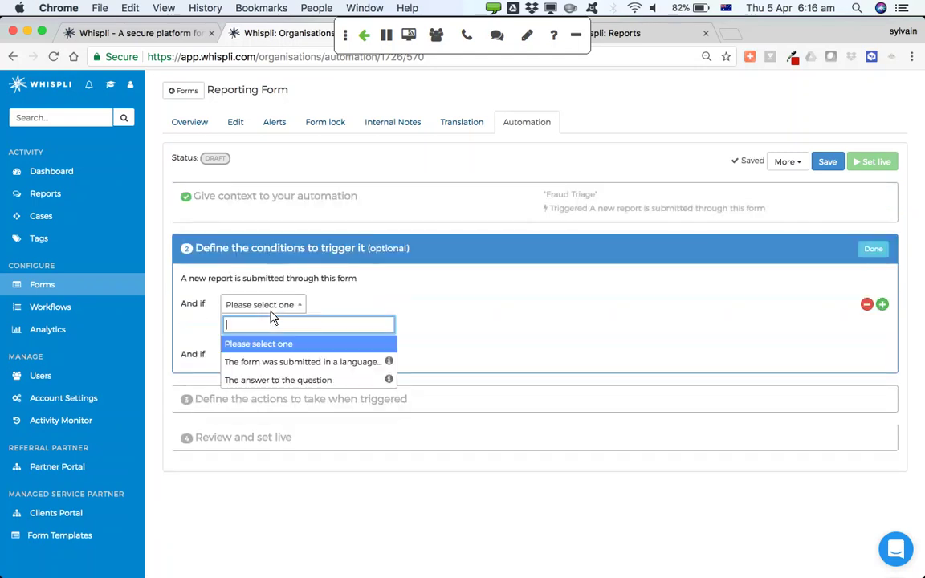
pyautogui.click(291, 383)
pyautogui.click(443, 307)
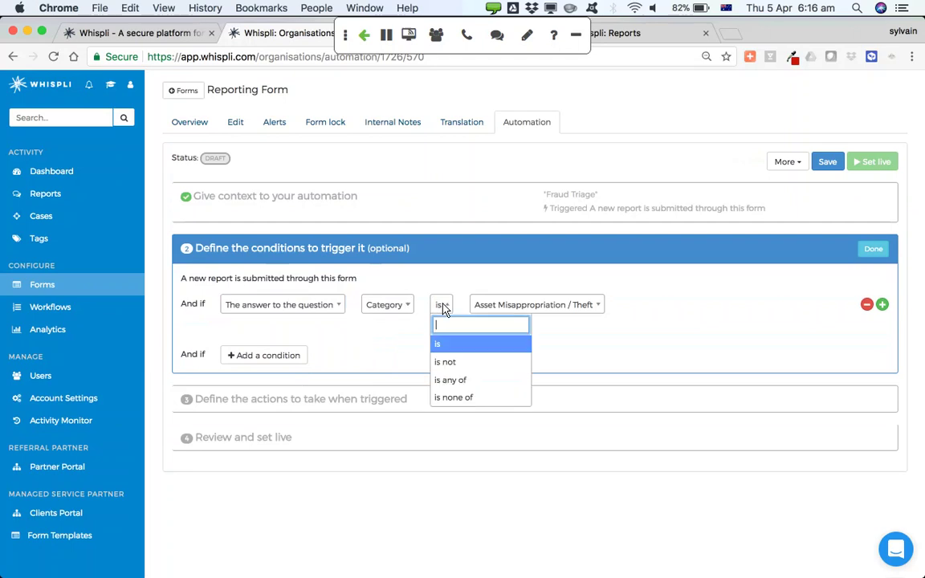
pyautogui.click(470, 380)
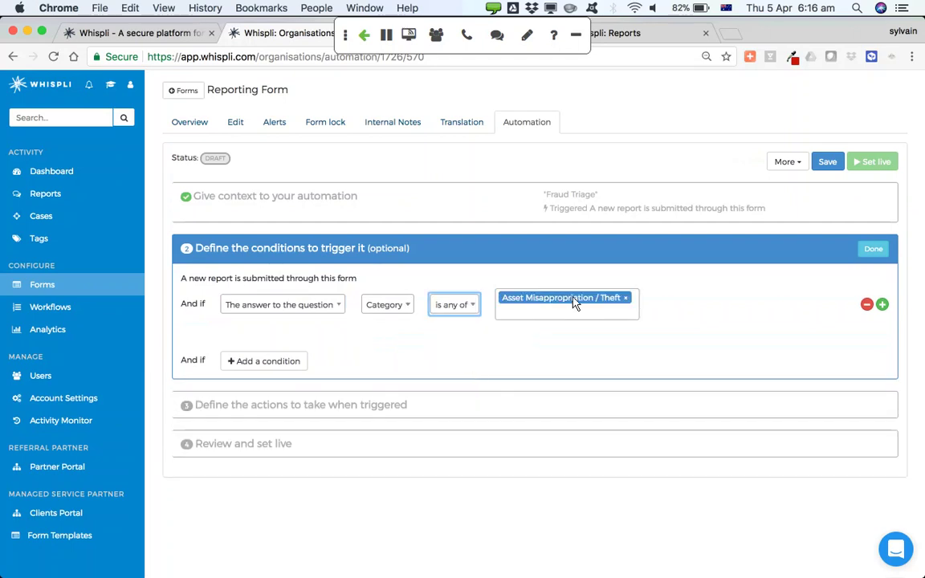
pyautogui.click(540, 316)
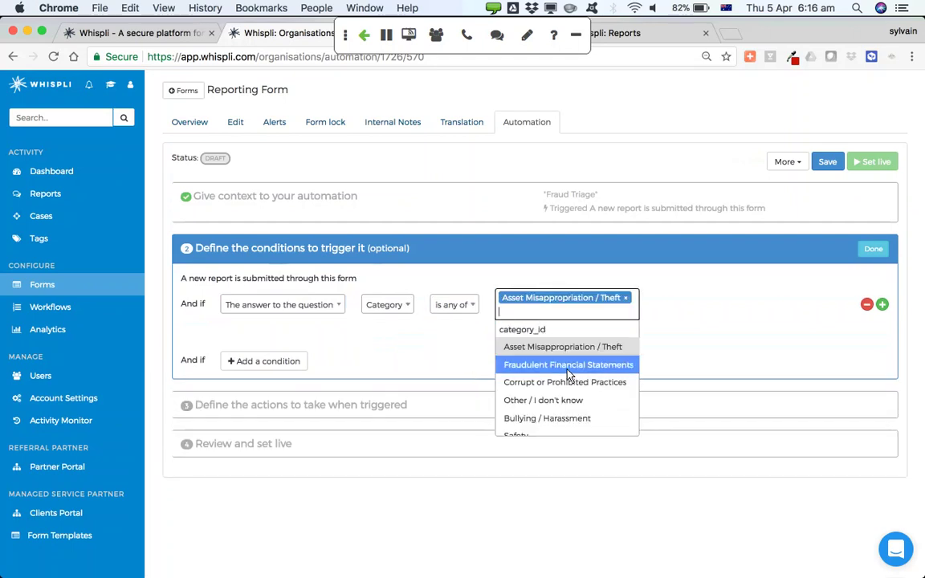
pyautogui.click(567, 365)
pyautogui.click(531, 328)
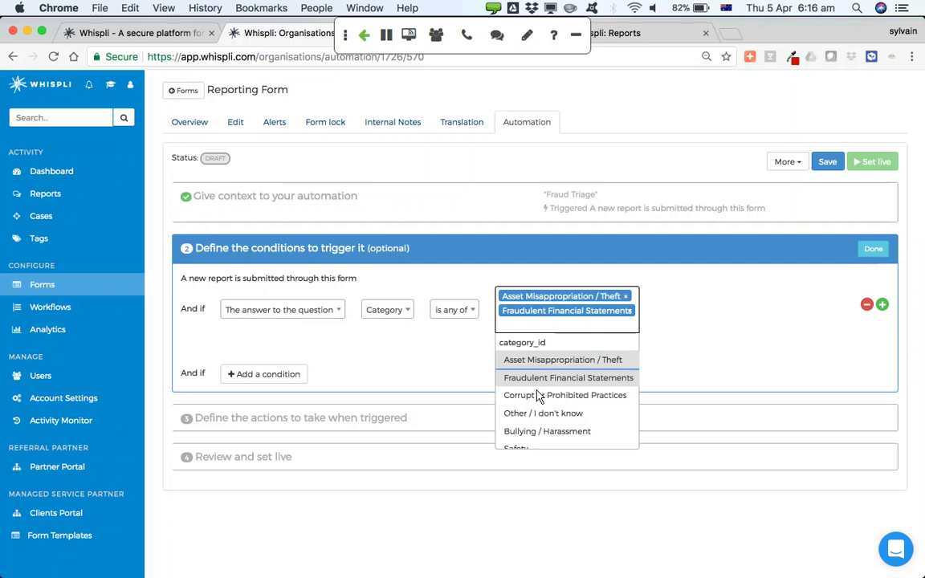
pyautogui.click(558, 396)
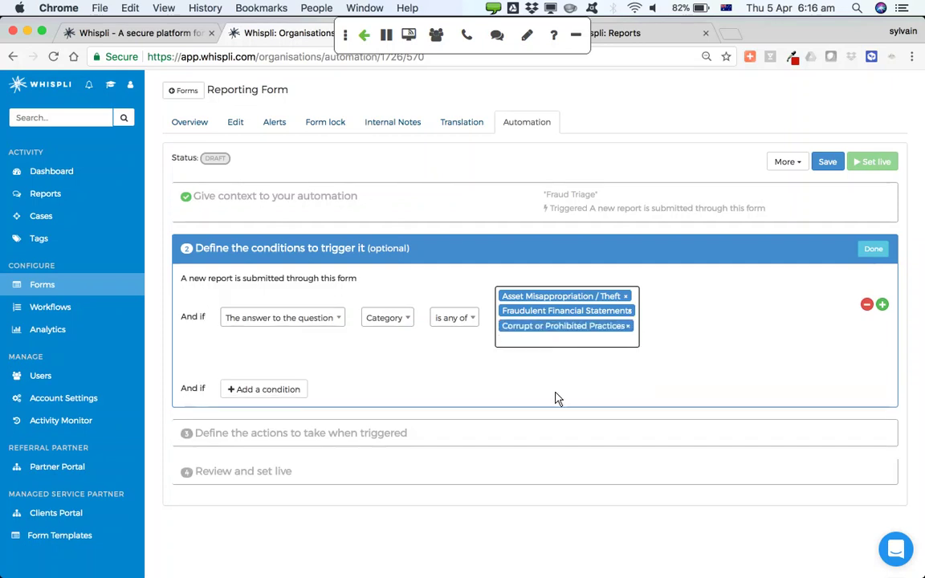
pyautogui.click(872, 248)
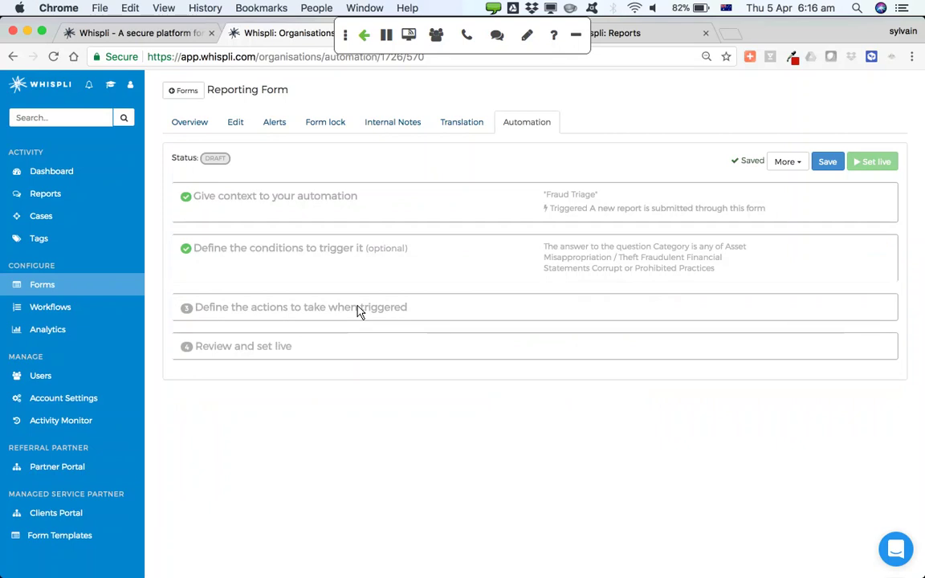
# Make the first automation action delegate the report to a user
pyautogui.click(361, 308)
pyautogui.click(254, 354)
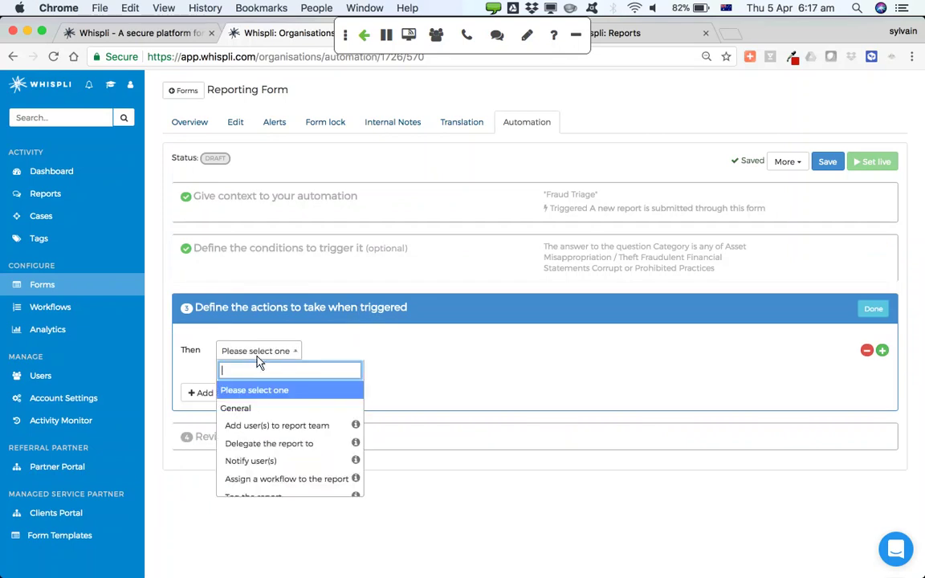
pyautogui.click(257, 444)
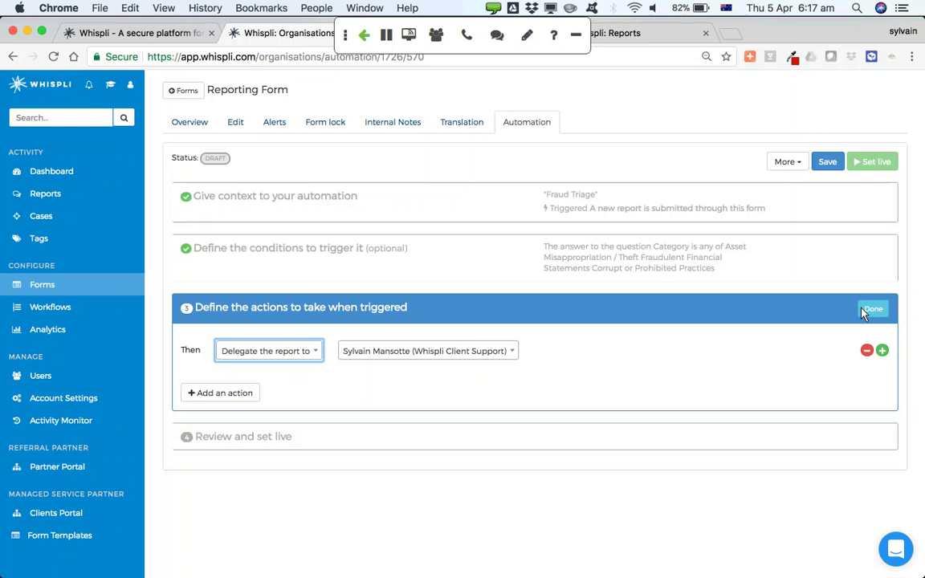
# Add a second action adding two users to the report team with Read/Write access
pyautogui.click(883, 351)
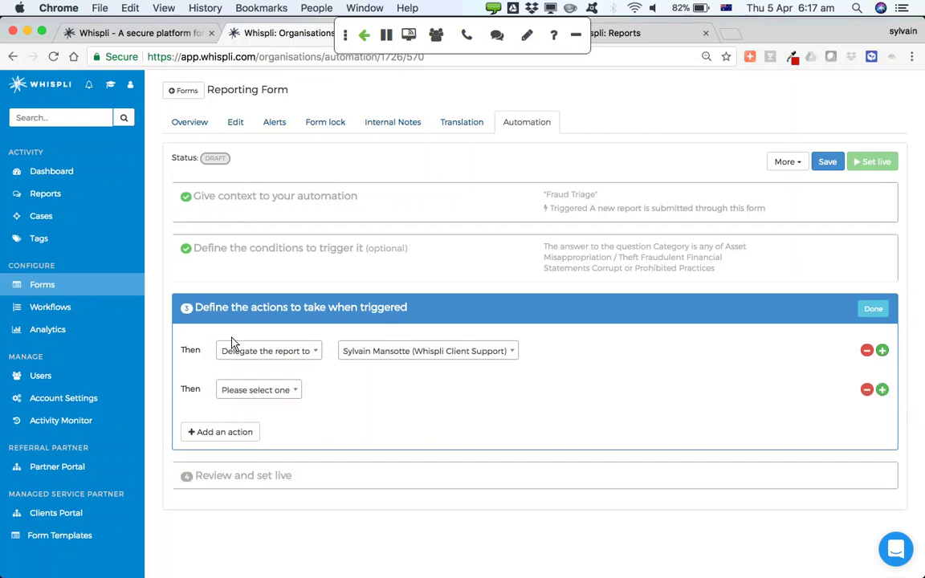
pyautogui.click(265, 390)
pyautogui.click(267, 466)
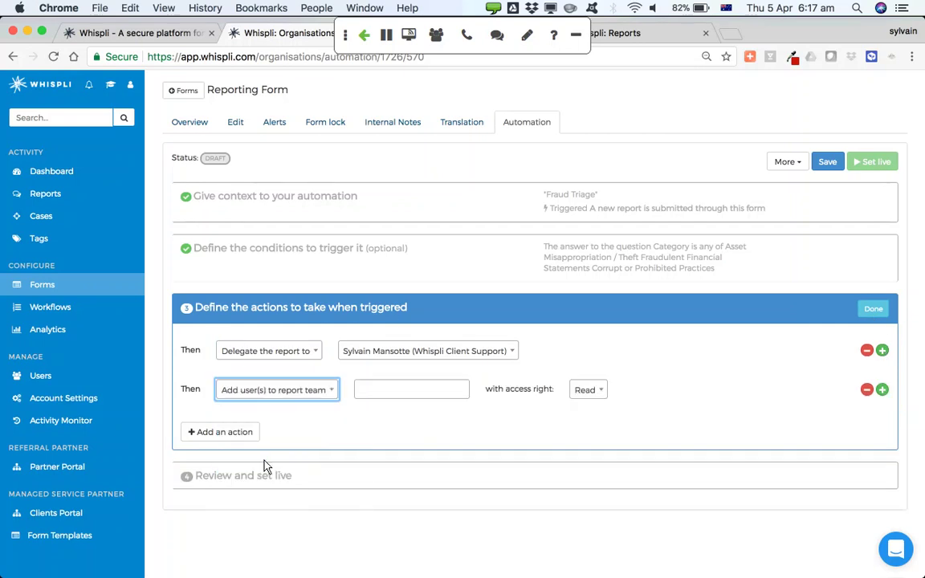
pyautogui.click(377, 389)
pyautogui.write('joe')
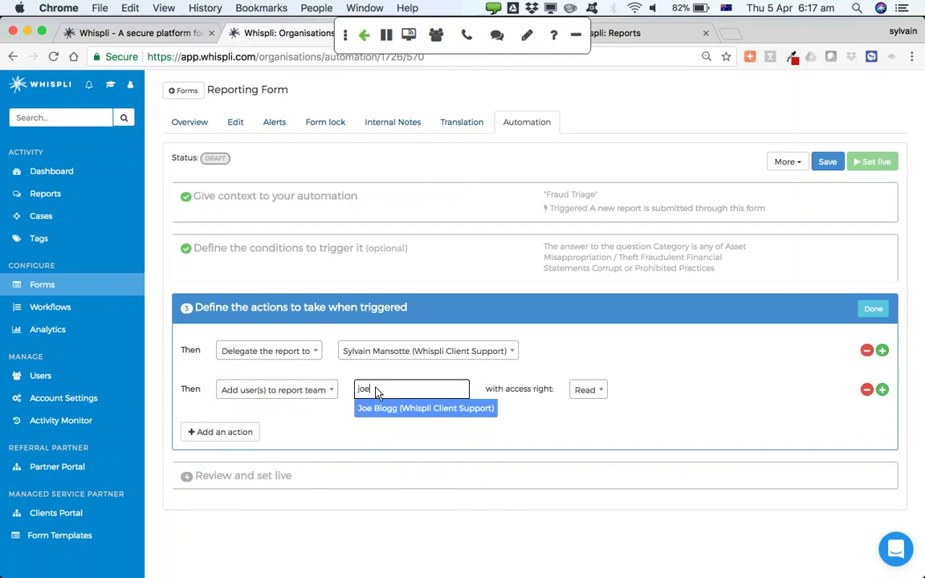
pyautogui.press('Return')
pyautogui.write('bart')
pyautogui.press('Return')
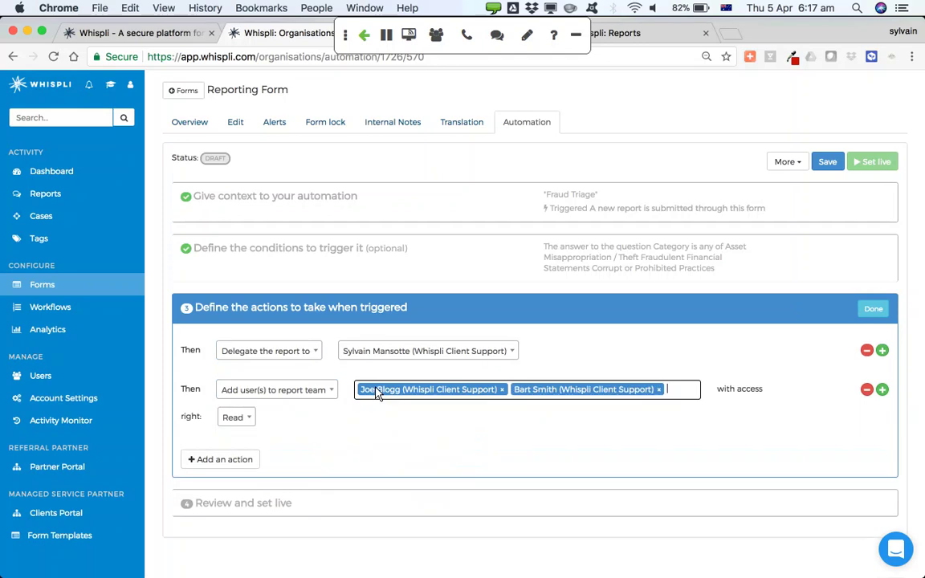
pyautogui.click(246, 419)
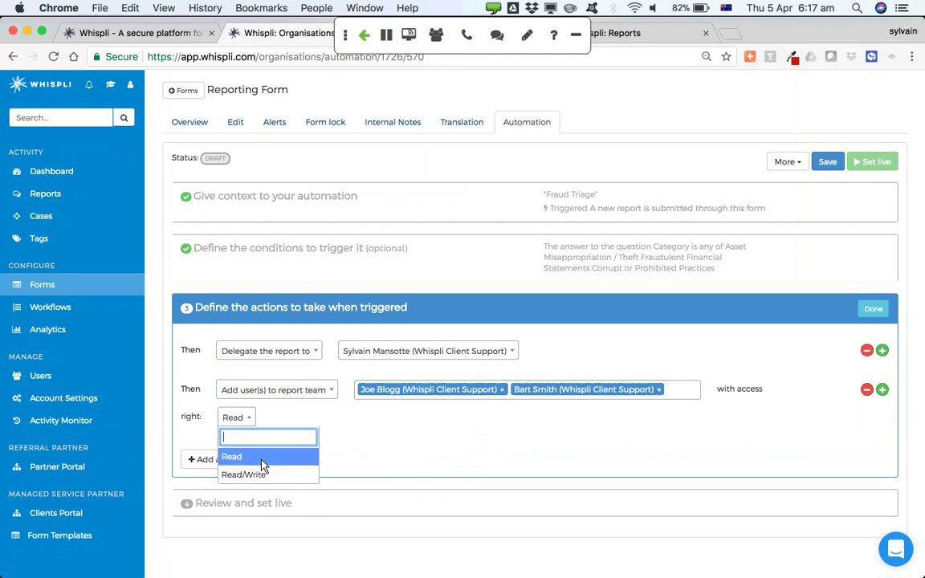
pyautogui.click(267, 476)
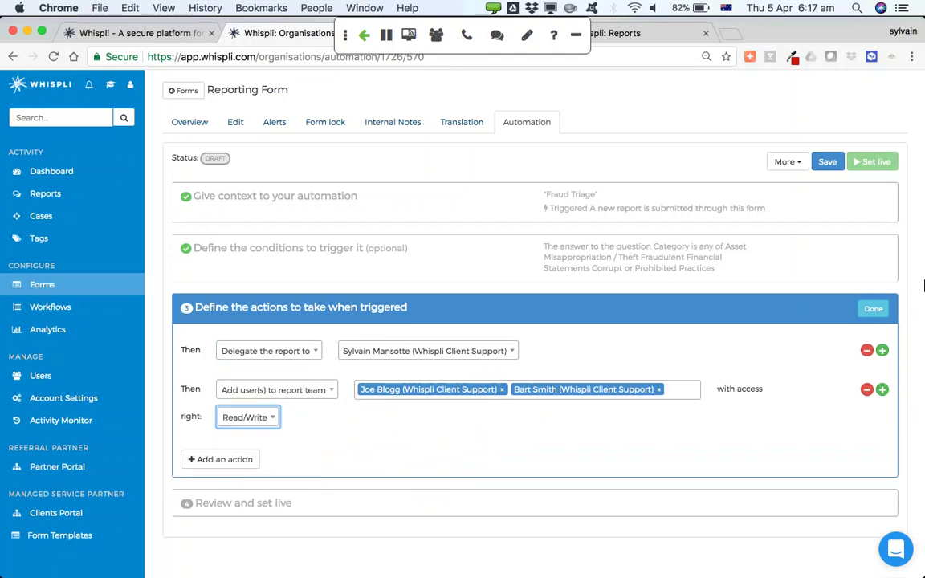
pyautogui.click(873, 309)
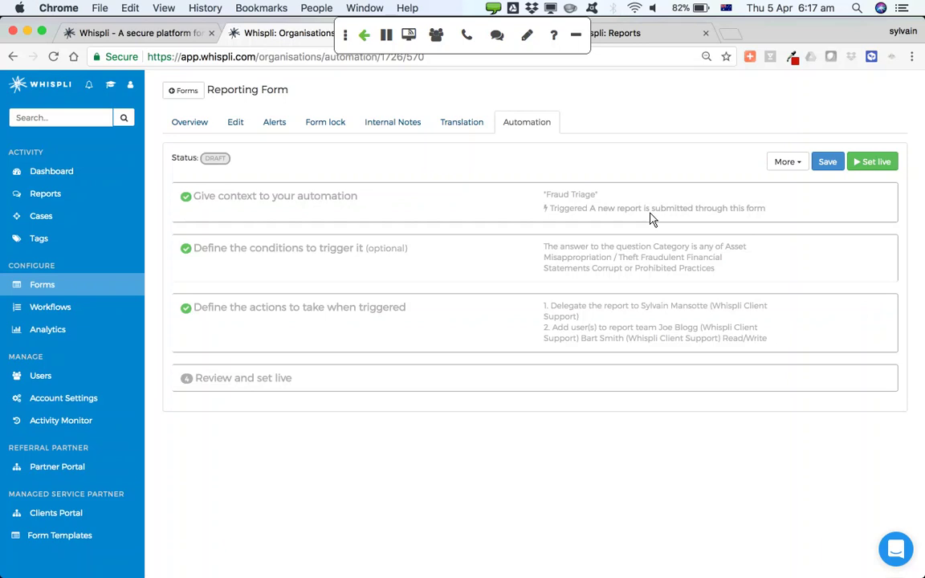
# Return to the form overview, check the poster language list, then switch to the poster PDFs
pyautogui.click(520, 127)
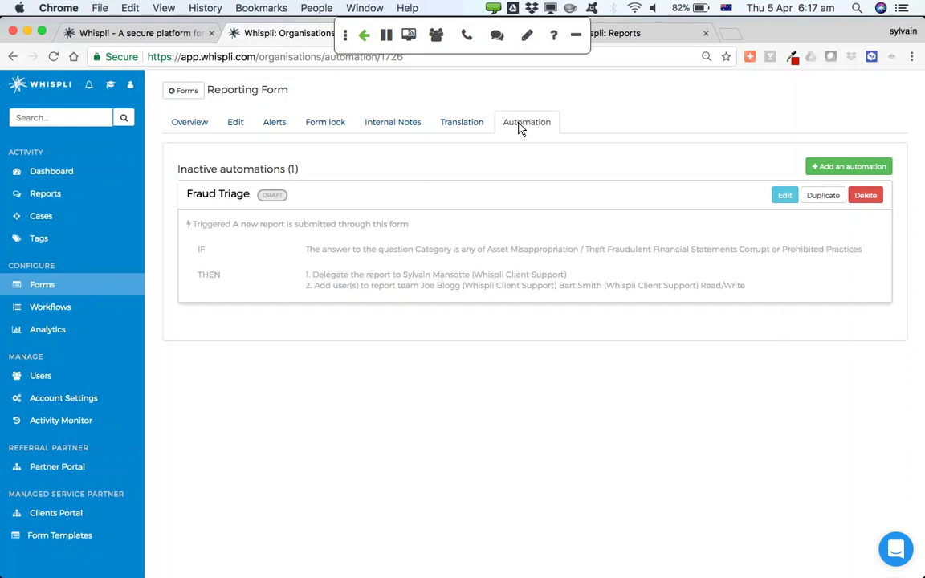
pyautogui.click(189, 126)
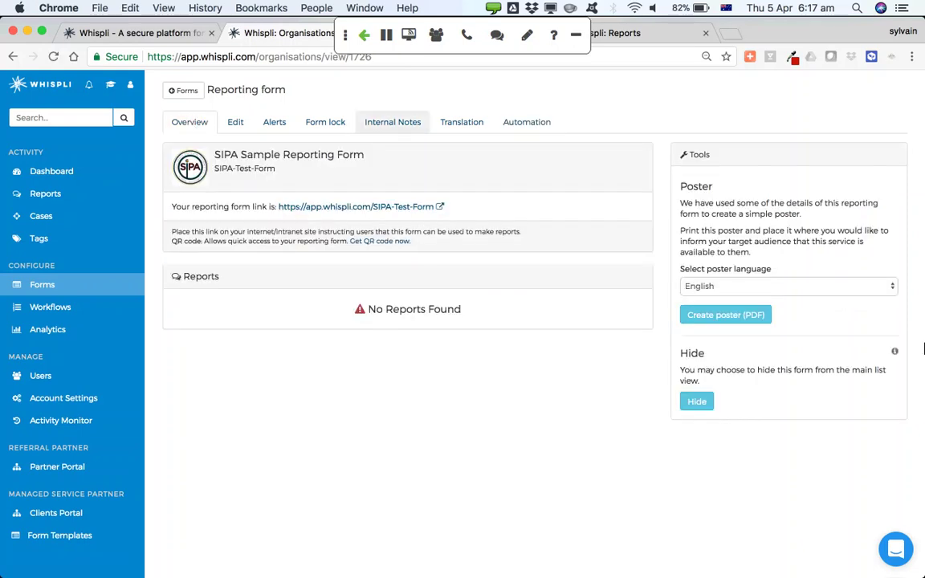
pyautogui.click(727, 286)
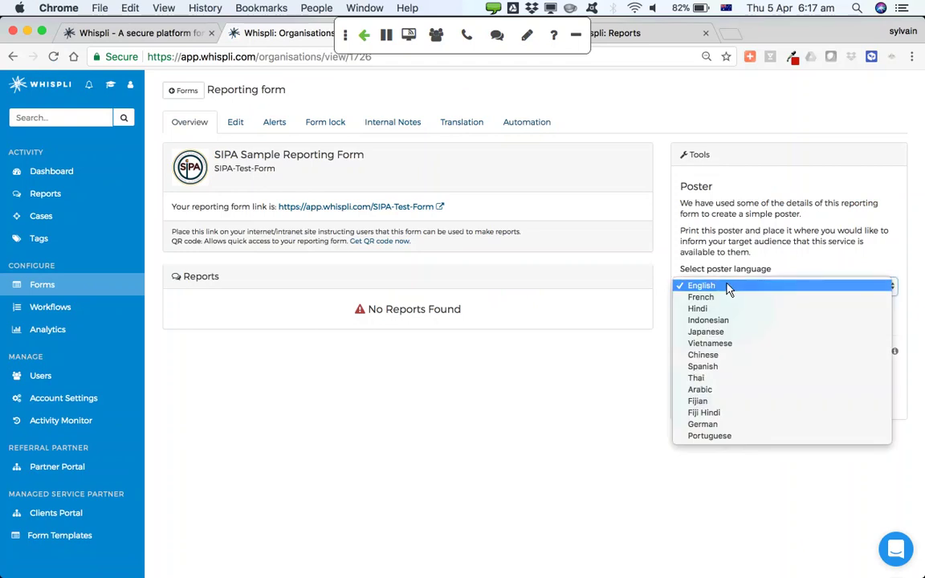
pyautogui.click(604, 422)
pyautogui.press('super+Tab')
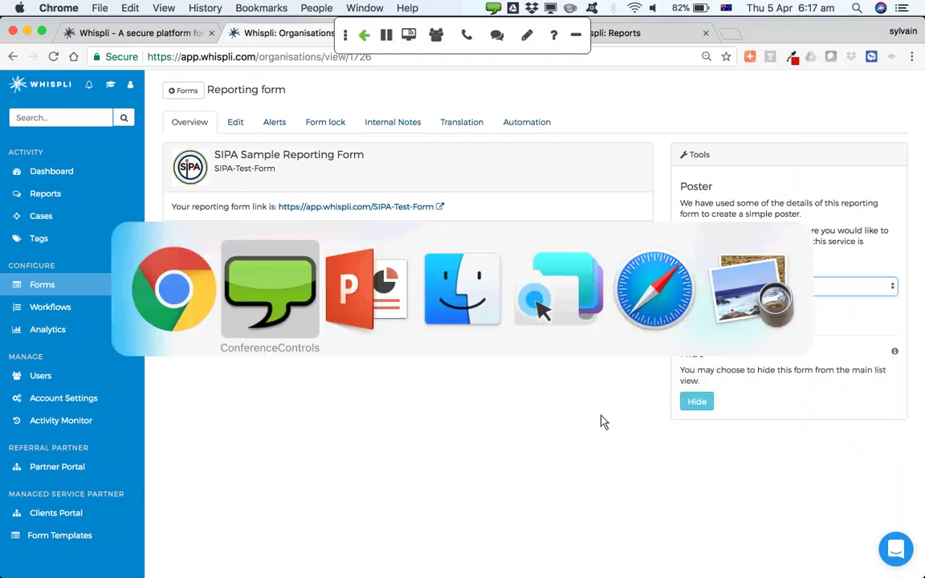
pyautogui.press('super+Tab')
pyautogui.press('super+Tab')
pyautogui.press('super+Tab')
pyautogui.press('super+Tab')
pyautogui.press('super+Tab')
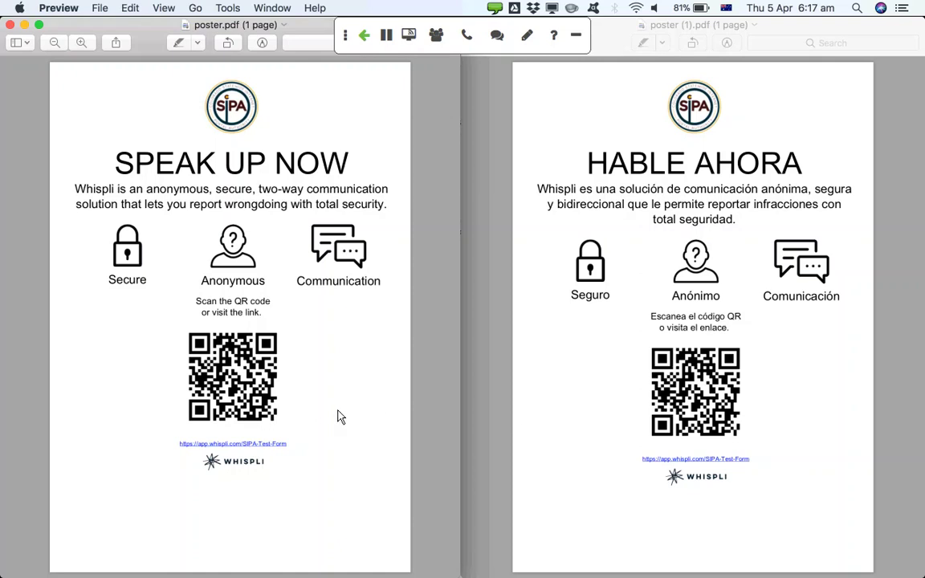
# Follow the app.whispli.com/SIPA-Test-Form link under the English poster's QR code in Preview
pyautogui.click(270, 444)
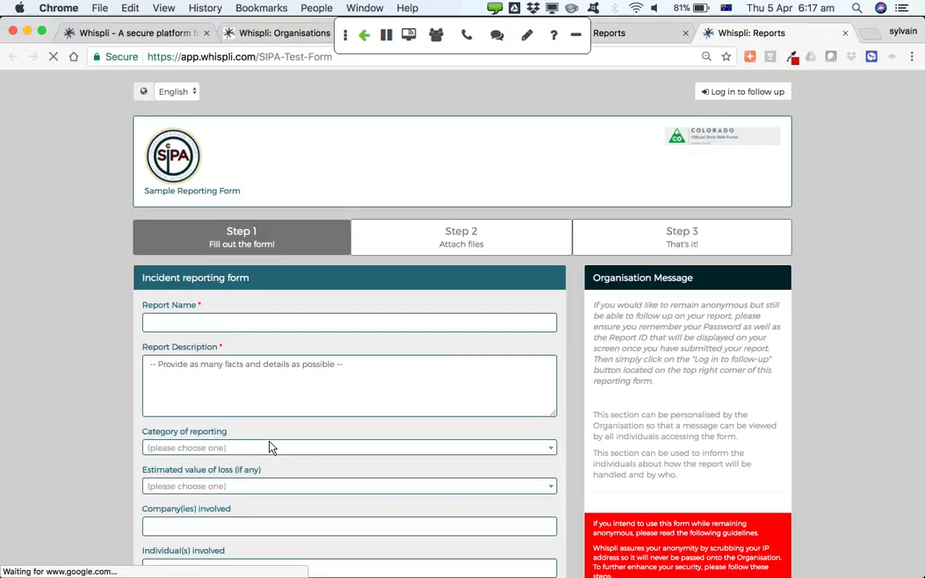
# Name the report 'Test SIPA' and paste the organisation message as its description
pyautogui.click(230, 325)
pyautogui.write('Test ')
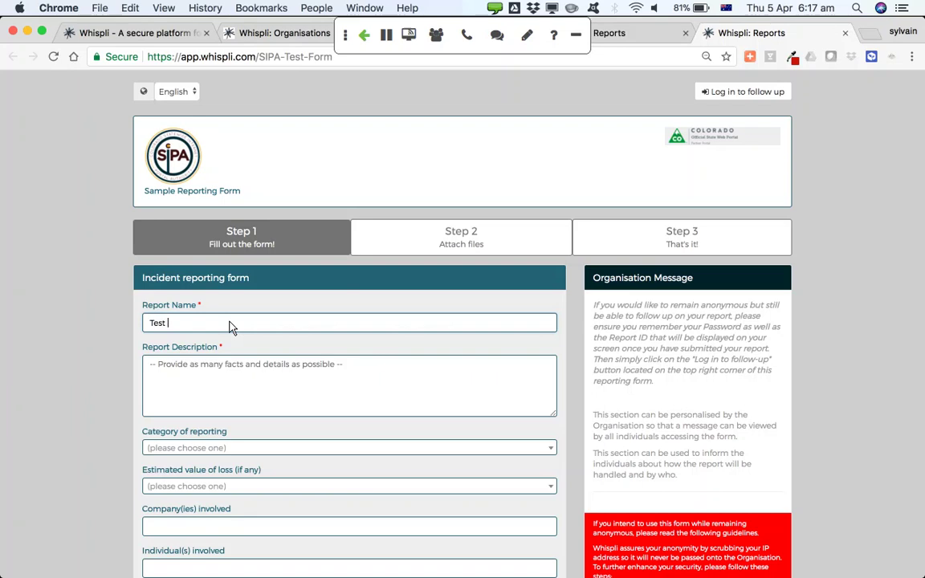
pyautogui.write('SIPA')
pyautogui.moveTo(593, 310); pyautogui.dragTo(658, 384)
pyautogui.press('super+c')
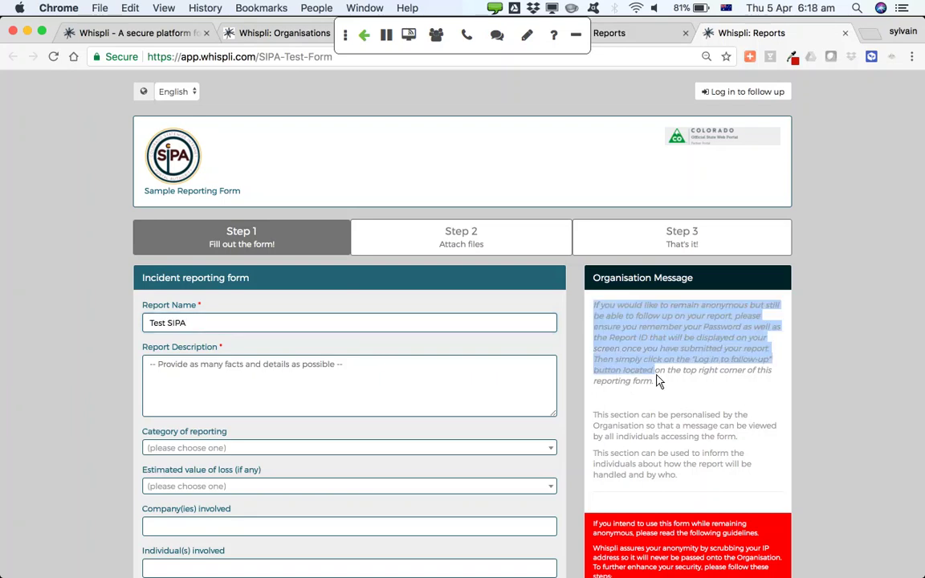
pyautogui.click(224, 379)
pyautogui.press('super+v')
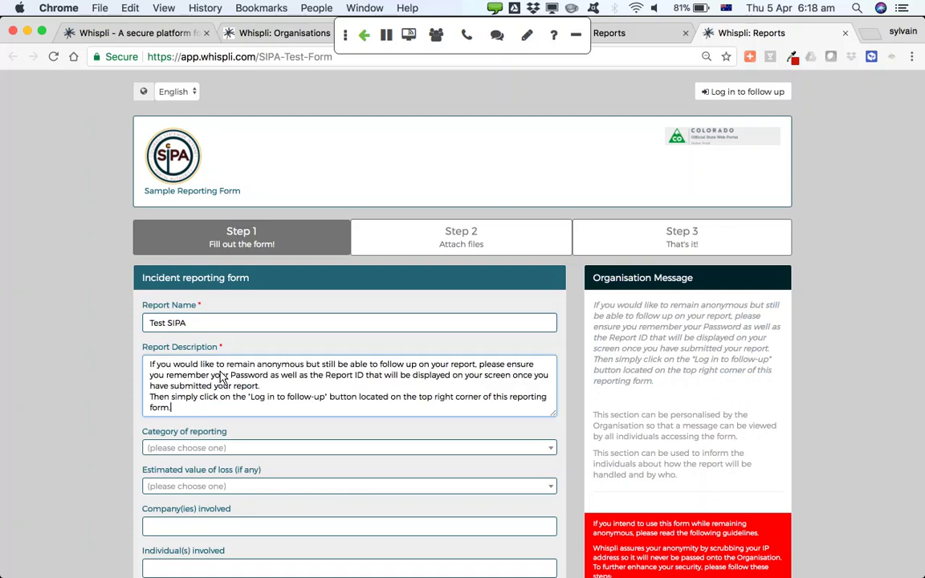
# Set category to Fraudulent Financial Statements and estimated loss to $10,000 - $100,000
pyautogui.click(149, 447)
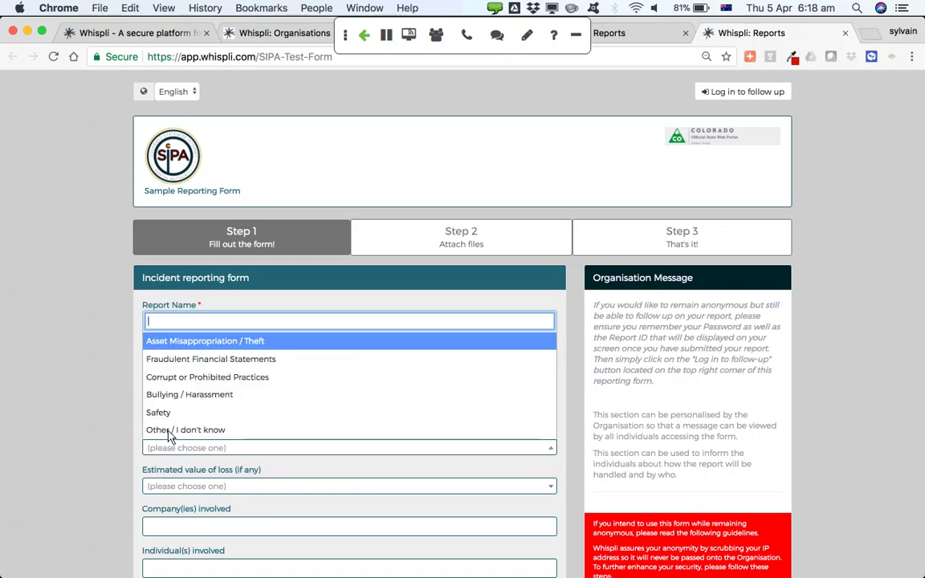
pyautogui.click(223, 359)
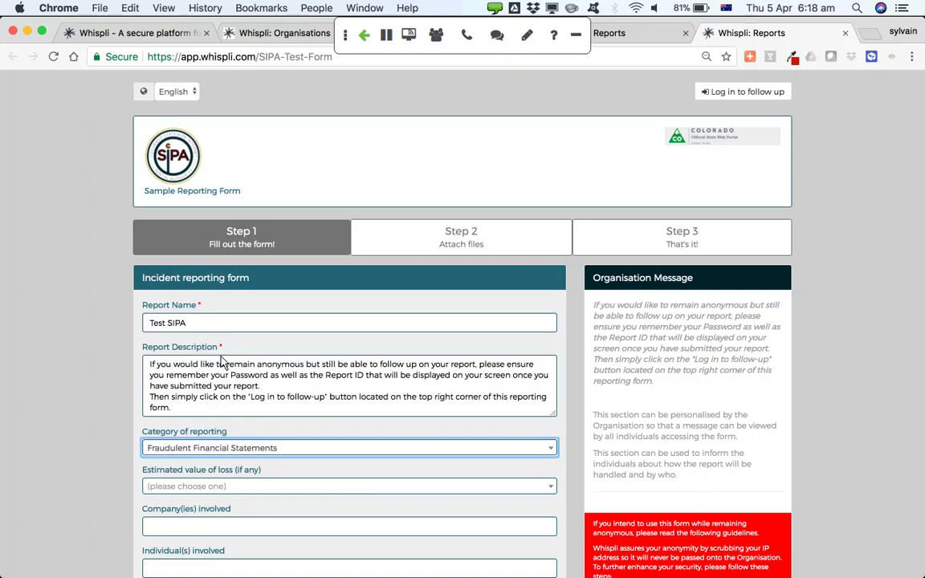
pyautogui.scroll(-3, 66, 443)
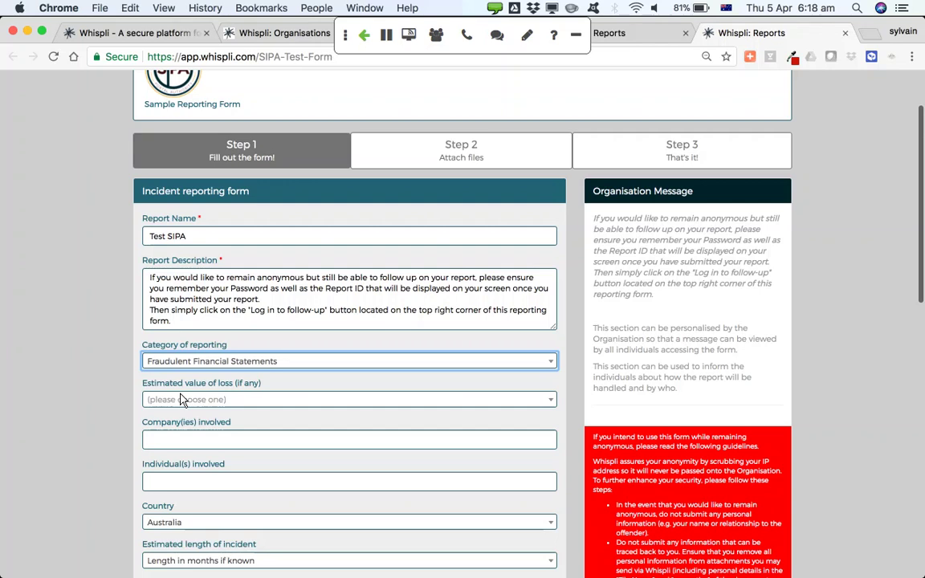
pyautogui.click(181, 399)
pyautogui.click(225, 475)
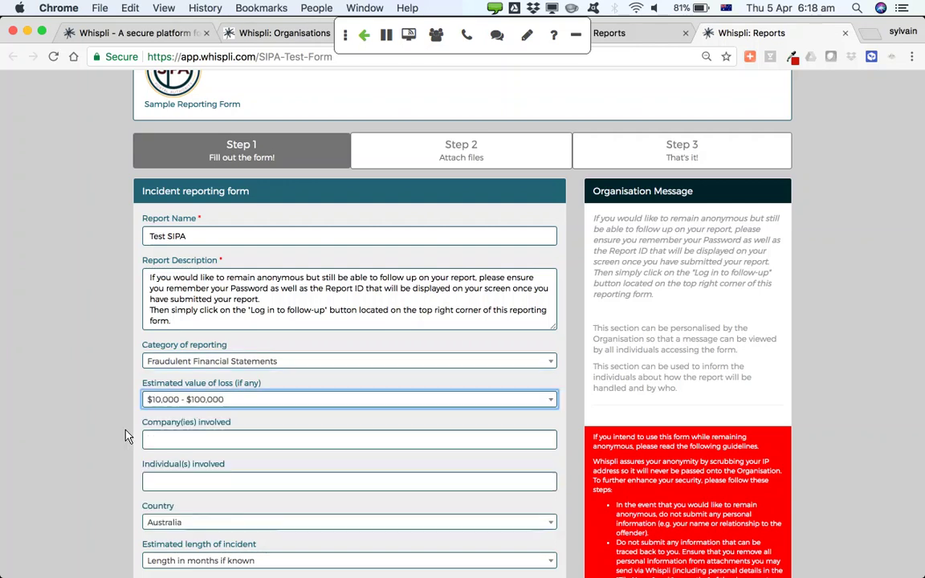
# Enter company qwerty LLC, country United States and awareness date 4 April 2018
pyautogui.click(178, 439)
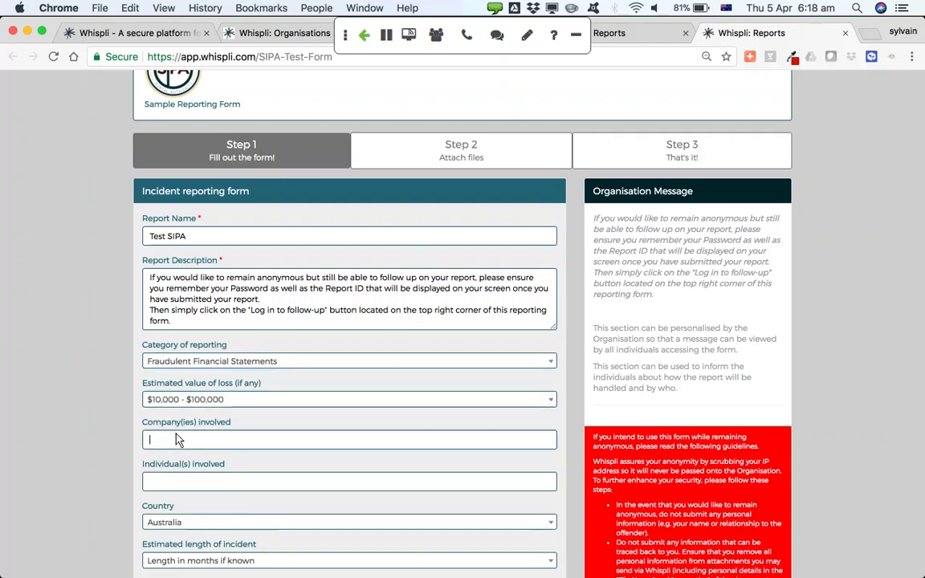
pyautogui.write('qwerty')
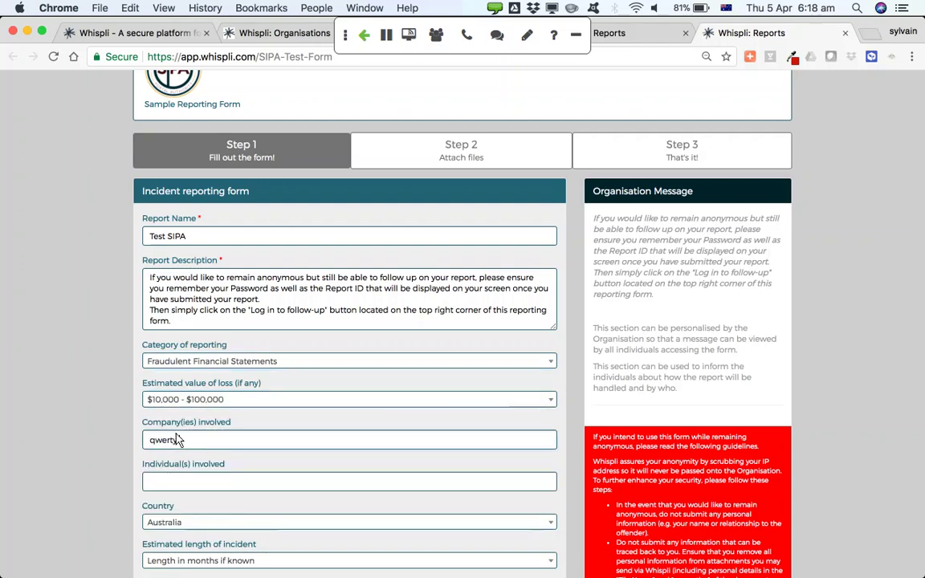
pyautogui.write(' LLC')
pyautogui.scroll(-3, 159, 405)
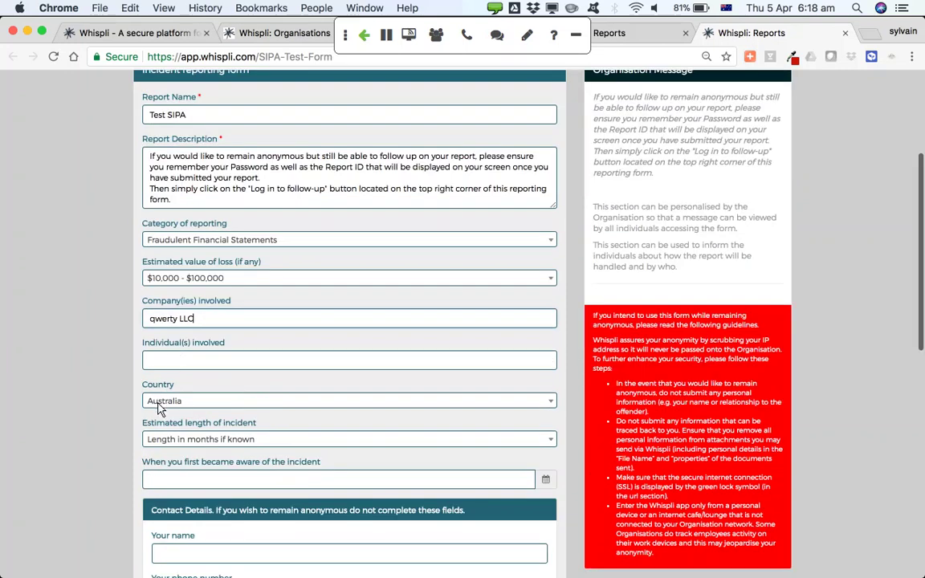
pyautogui.click(159, 406)
pyautogui.write('uni')
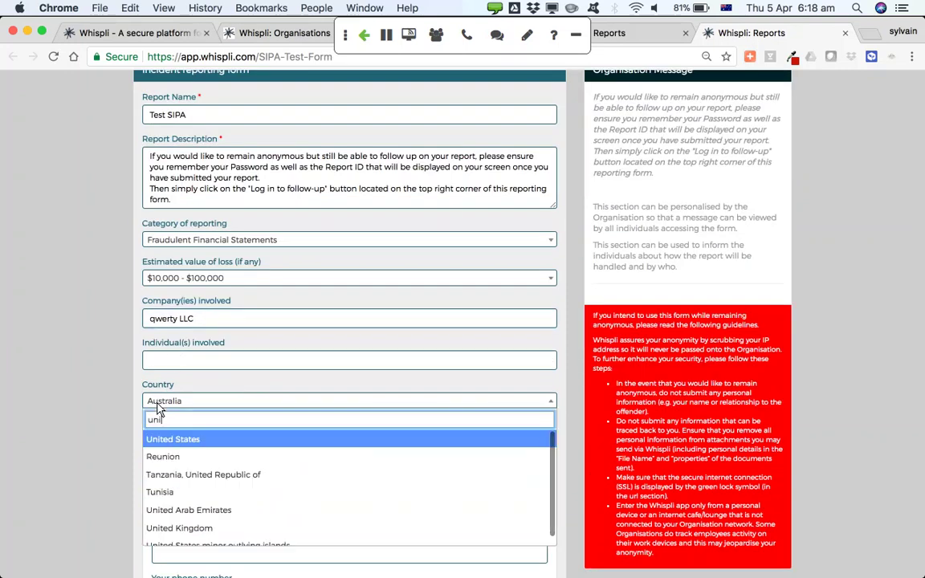
pyautogui.press('Return')
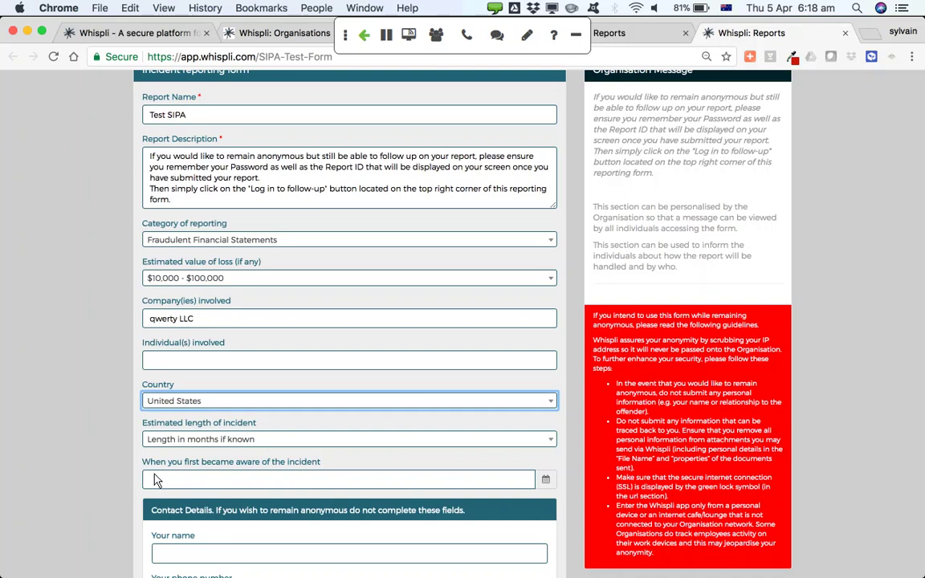
pyautogui.click(161, 479)
pyautogui.click(206, 385)
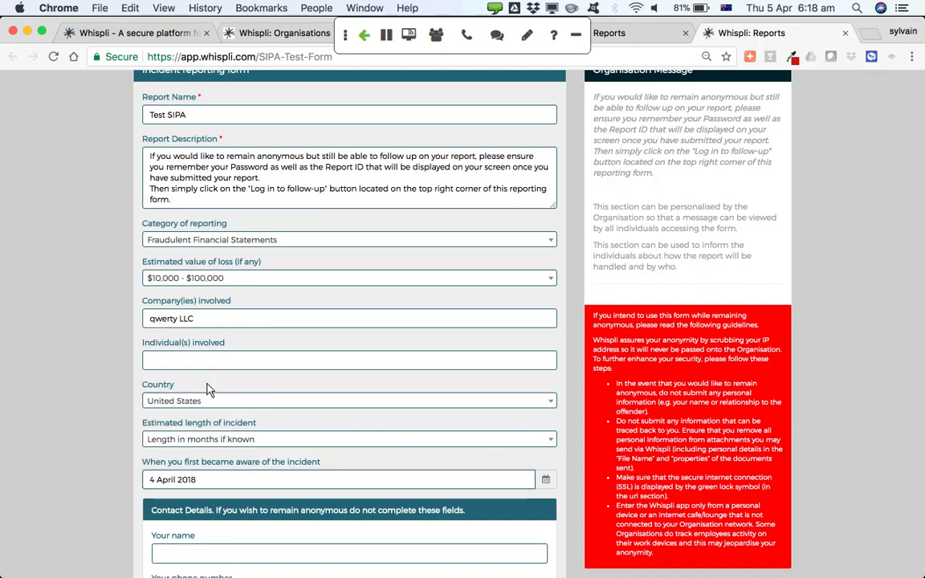
pyautogui.scroll(-5, 124, 465)
pyautogui.scroll(-3, 123, 465)
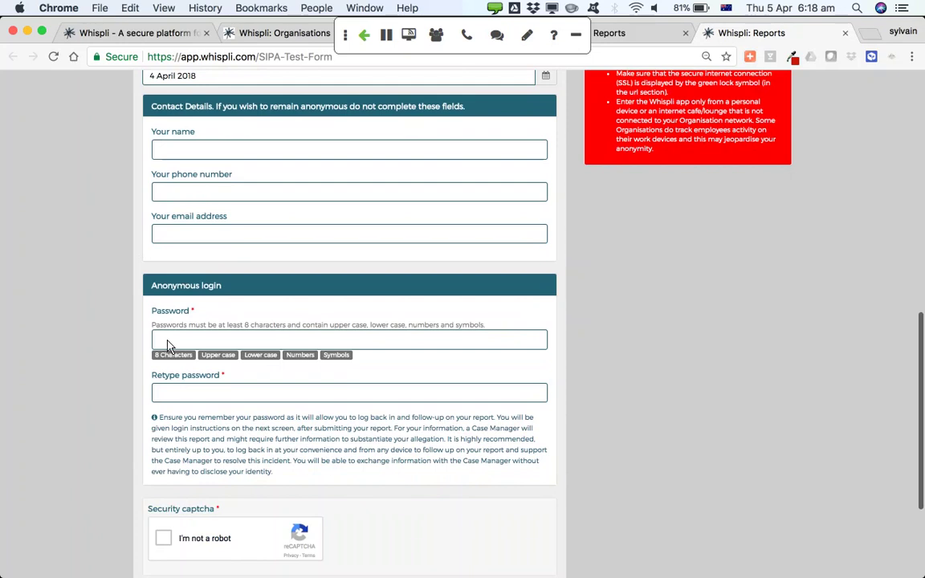
# Enter the anonymous login password in both Password and Retype password
pyautogui.click(169, 341)
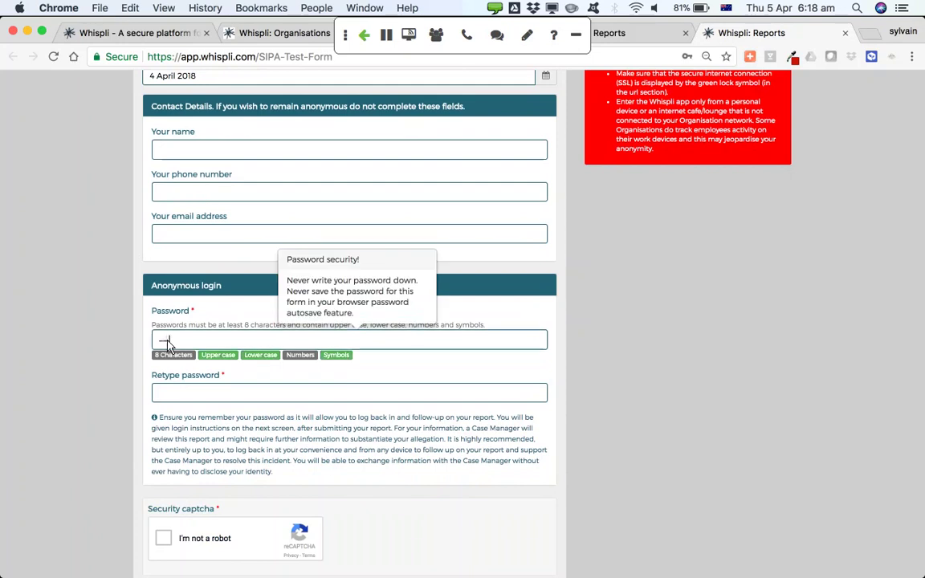
pyautogui.press('Tab')
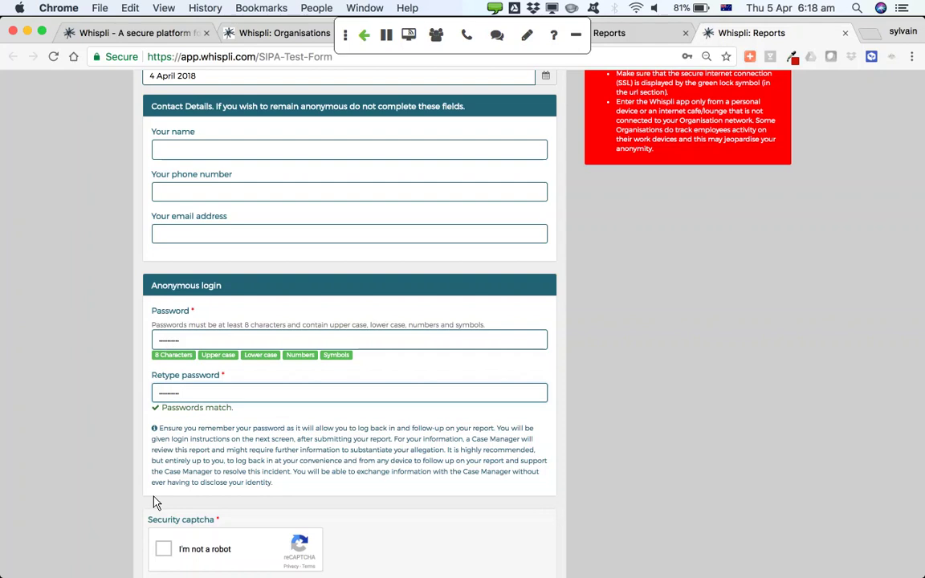
# Tick the 'I'm not a robot' security captcha and click Submit
pyautogui.click(163, 548)
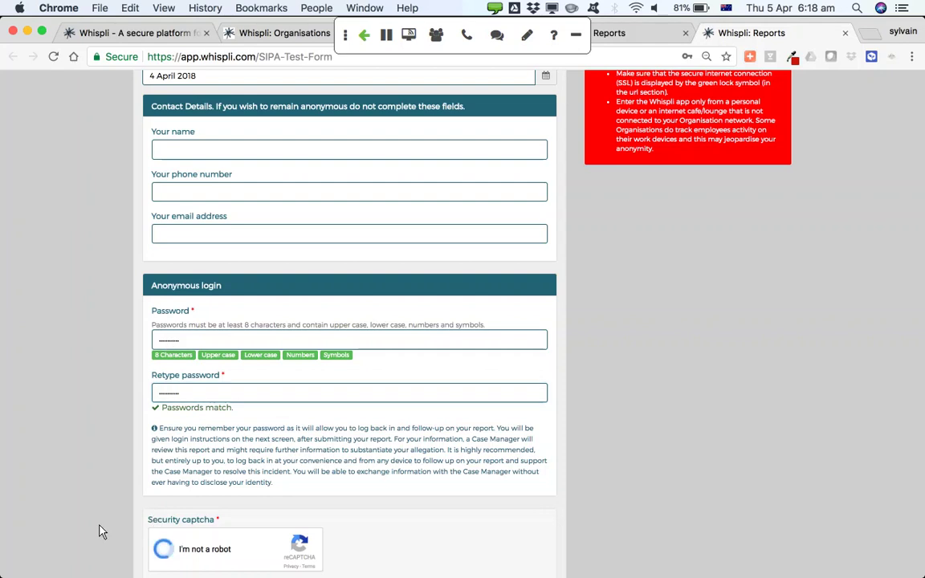
pyautogui.scroll(-3, 101, 531)
pyautogui.scroll(-3, 101, 532)
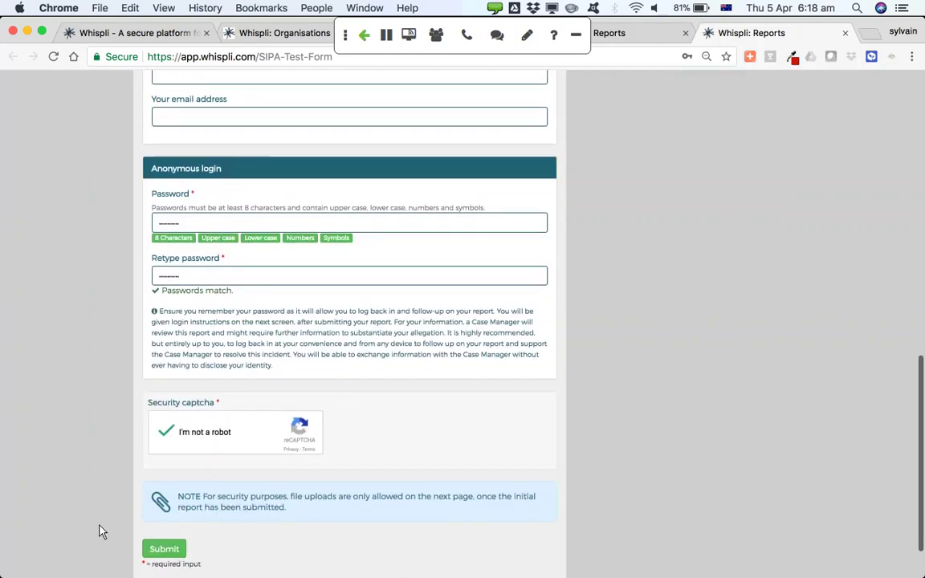
pyautogui.click(168, 486)
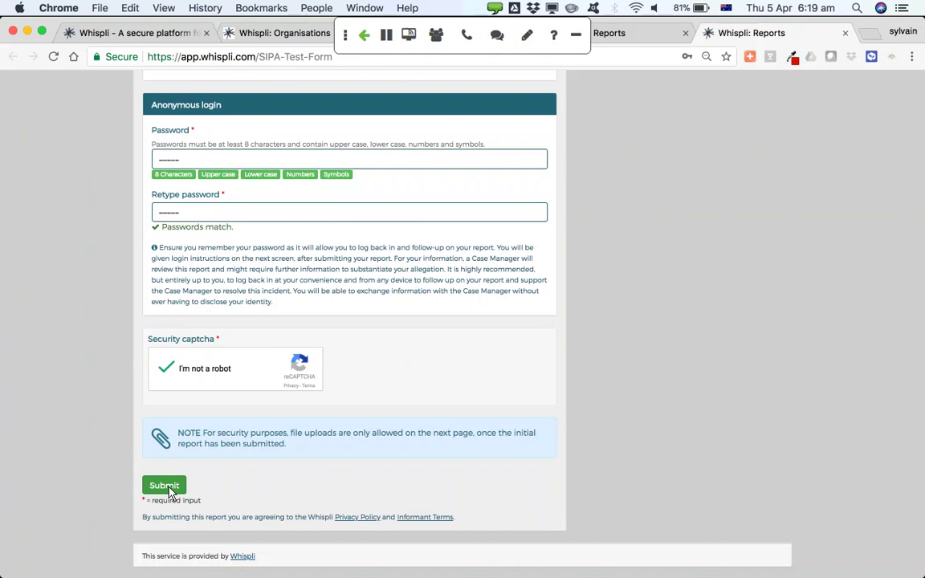
# Submit the form and attach Brand logo.jpeg from the iCloud Desktop
pyautogui.click(165, 490)
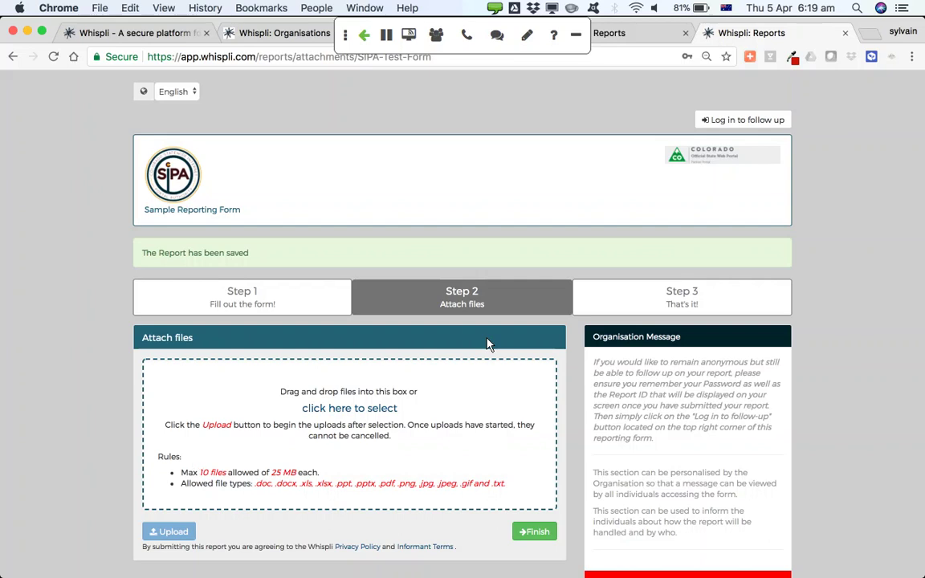
pyautogui.scroll(-3, 407, 433)
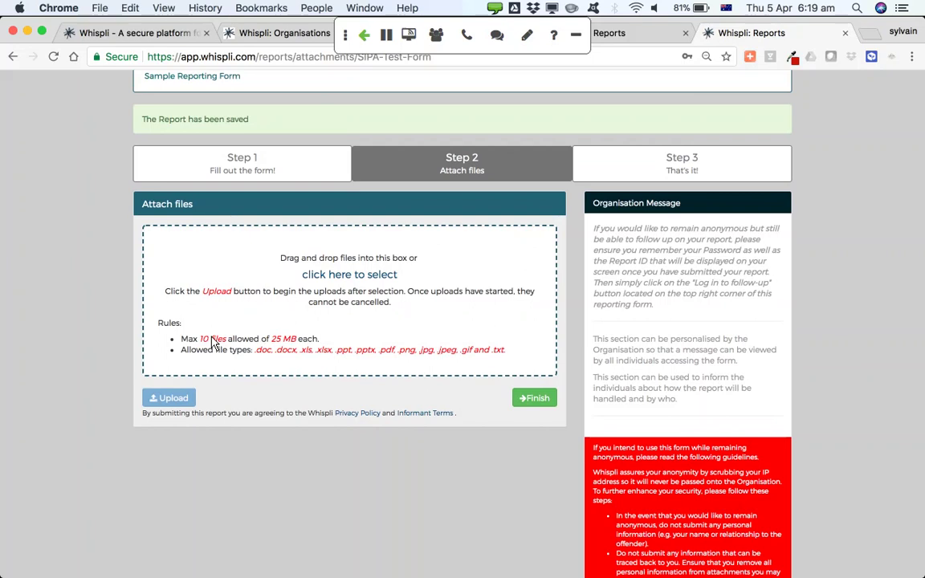
pyautogui.click(336, 276)
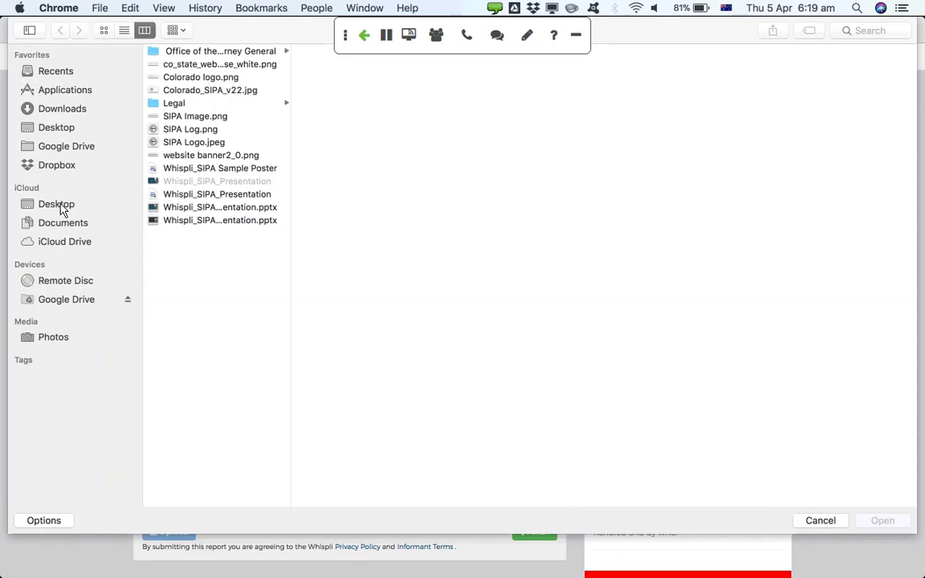
pyautogui.click(62, 207)
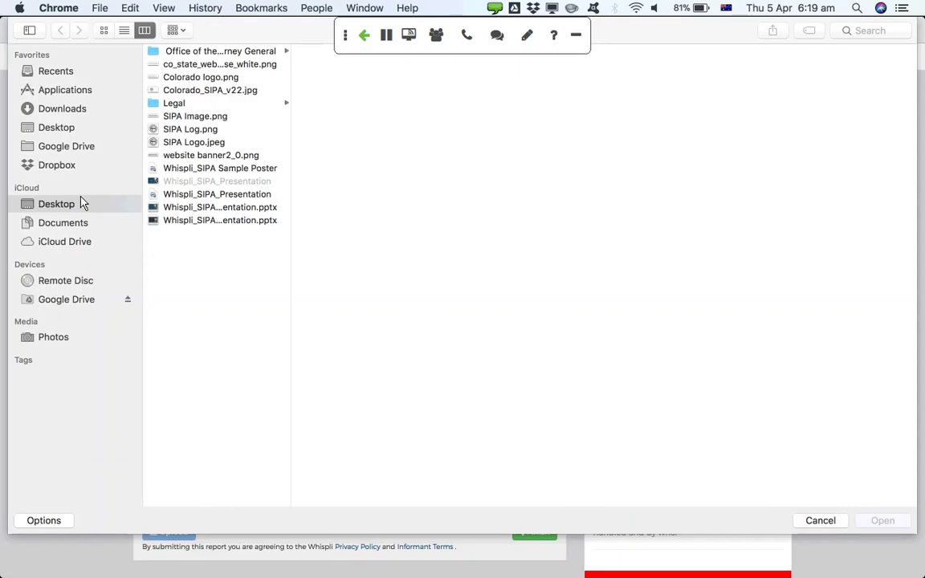
pyautogui.click(179, 130)
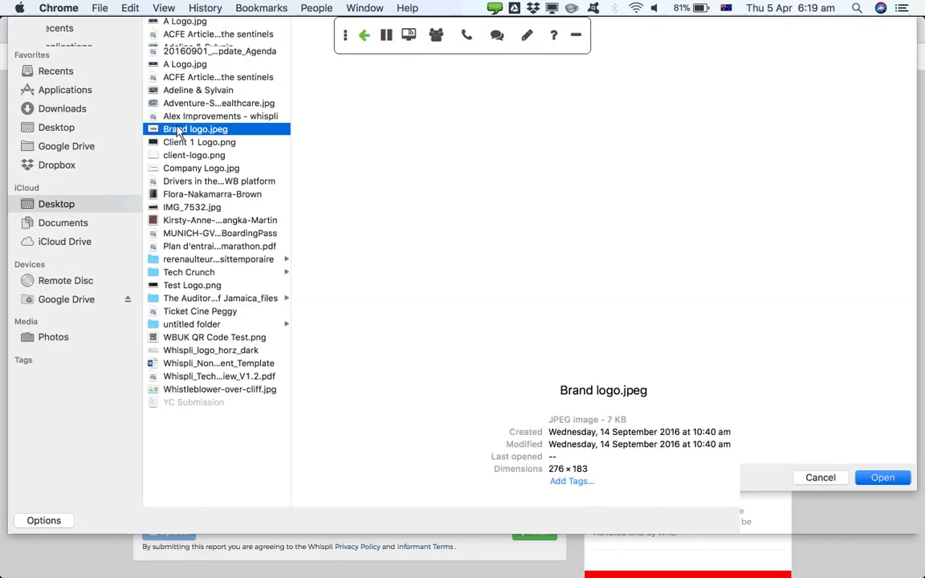
pyautogui.doubleClick(178, 130)
# Attach client-logo.png, upload both files and finish the submission
pyautogui.click(323, 410)
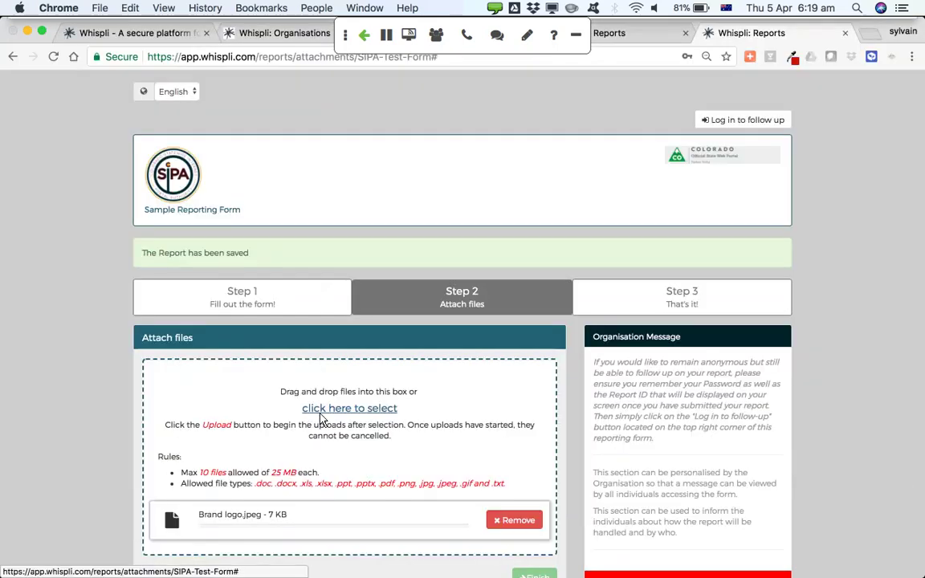
pyautogui.click(191, 155)
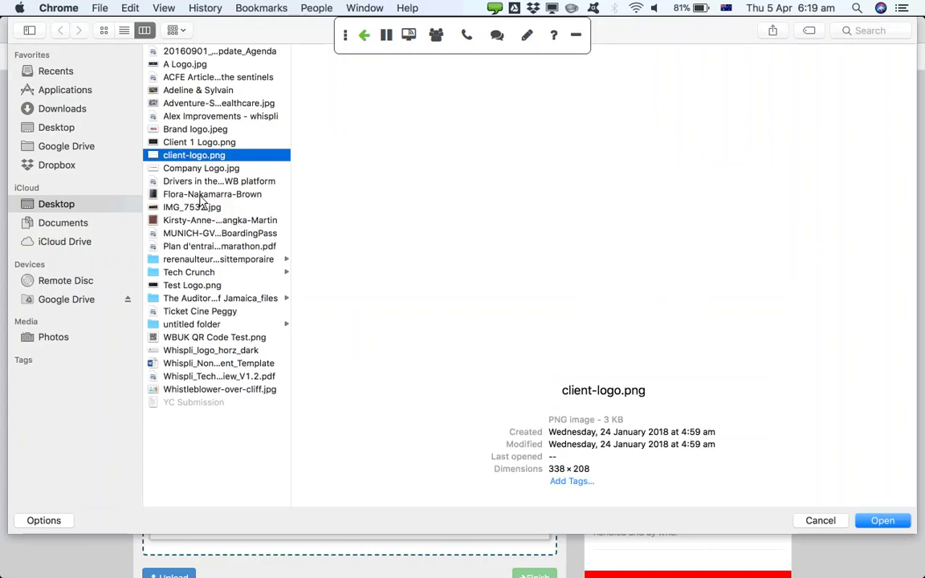
pyautogui.doubleClick(191, 155)
pyautogui.scroll(-3, 204, 466)
pyautogui.click(175, 506)
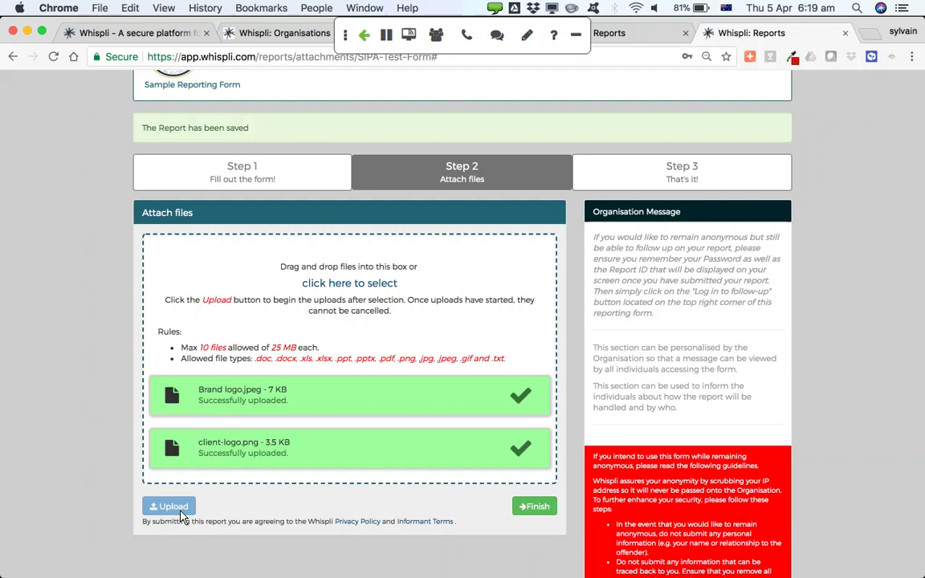
pyautogui.click(533, 513)
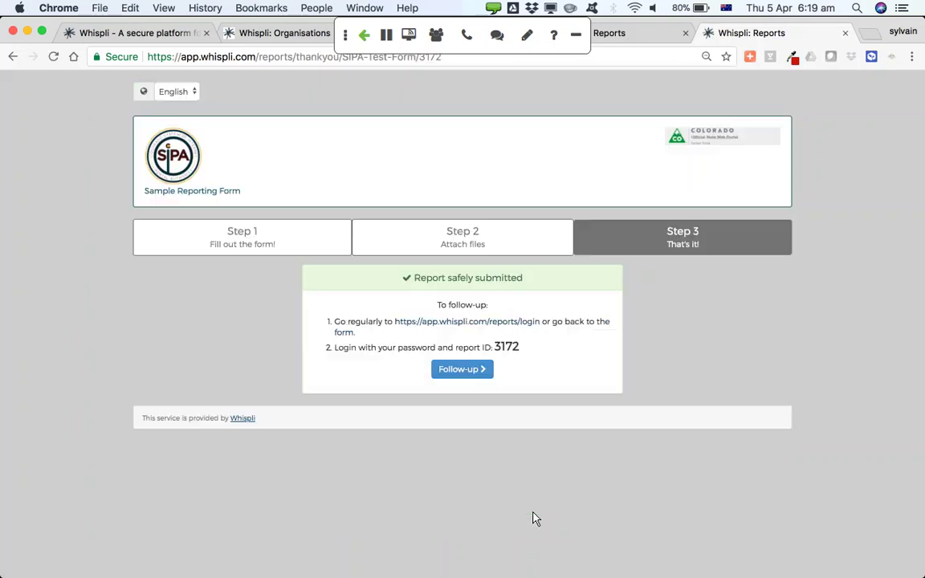
# Select report ID 3172, open its follow-up login page, then close that tab
pyautogui.doubleClick(509, 350)
pyautogui.click(460, 369)
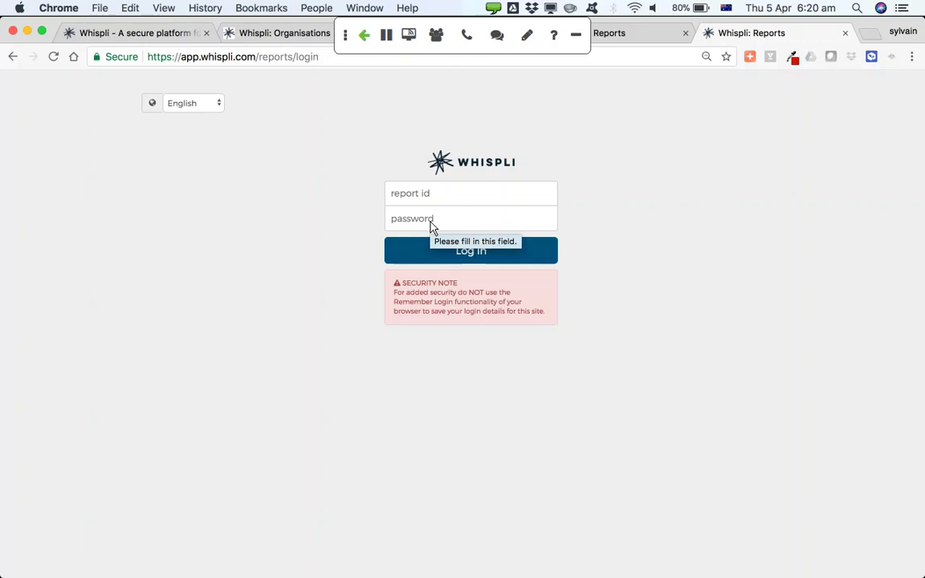
pyautogui.click(844, 36)
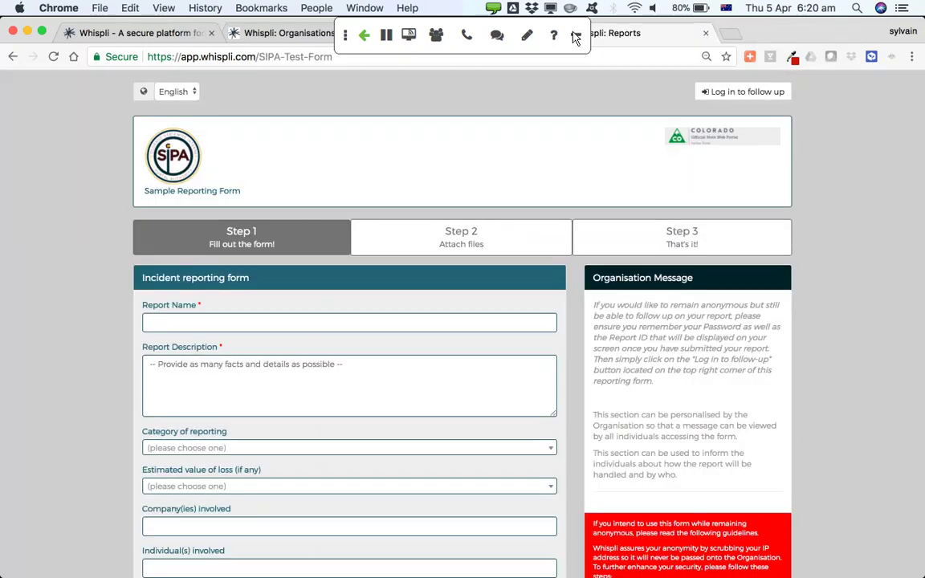
# Open report 3172 from its notification, take ownership, review its Uploads, then view Team
pyautogui.click(259, 36)
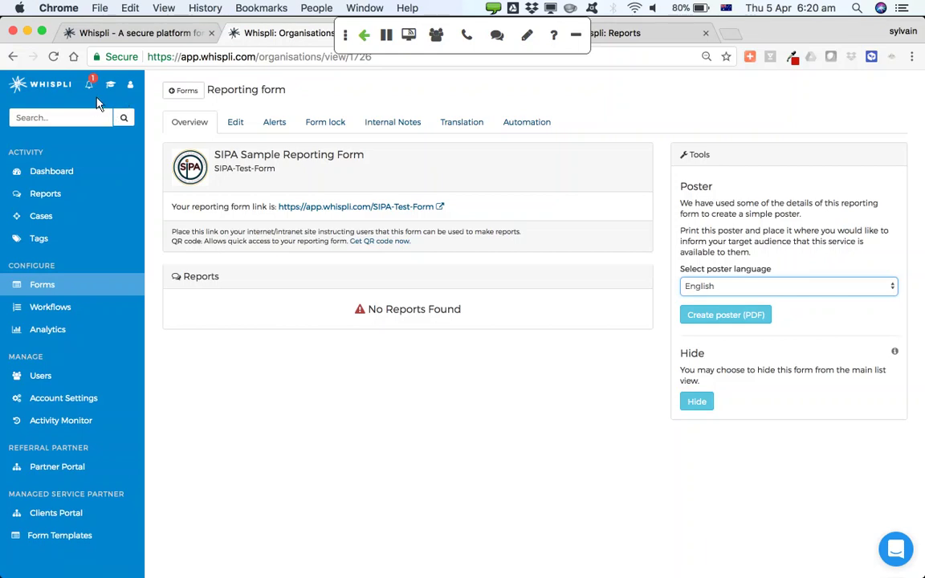
pyautogui.click(90, 86)
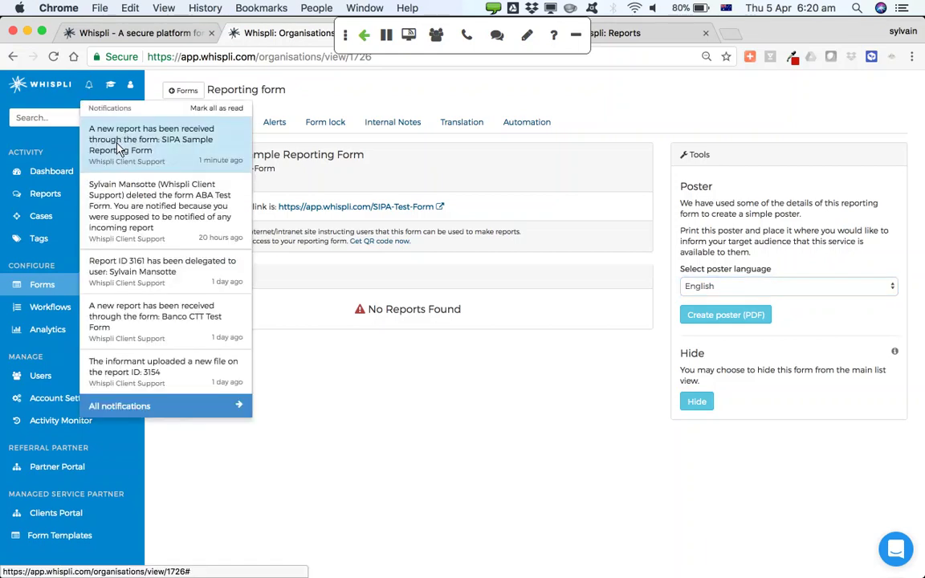
pyautogui.click(114, 147)
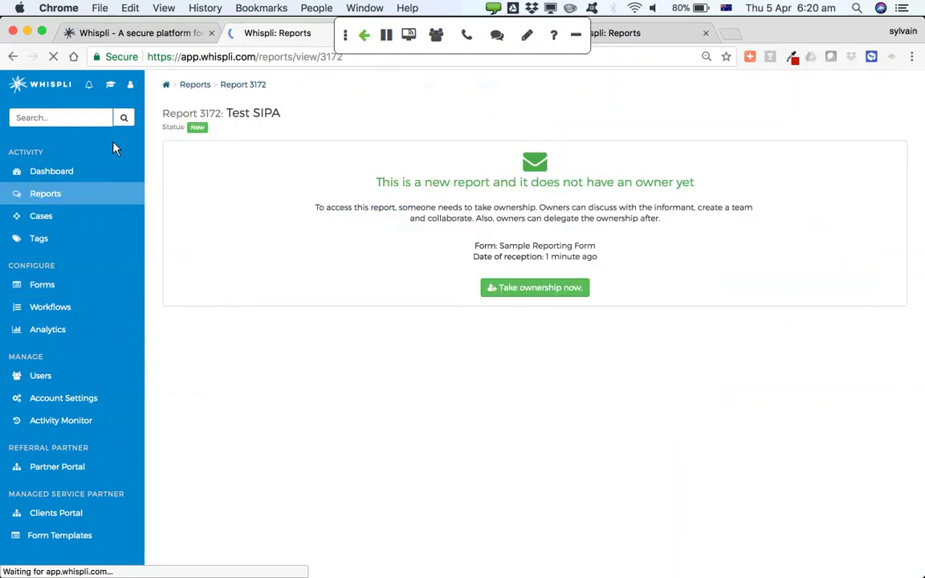
pyautogui.click(532, 288)
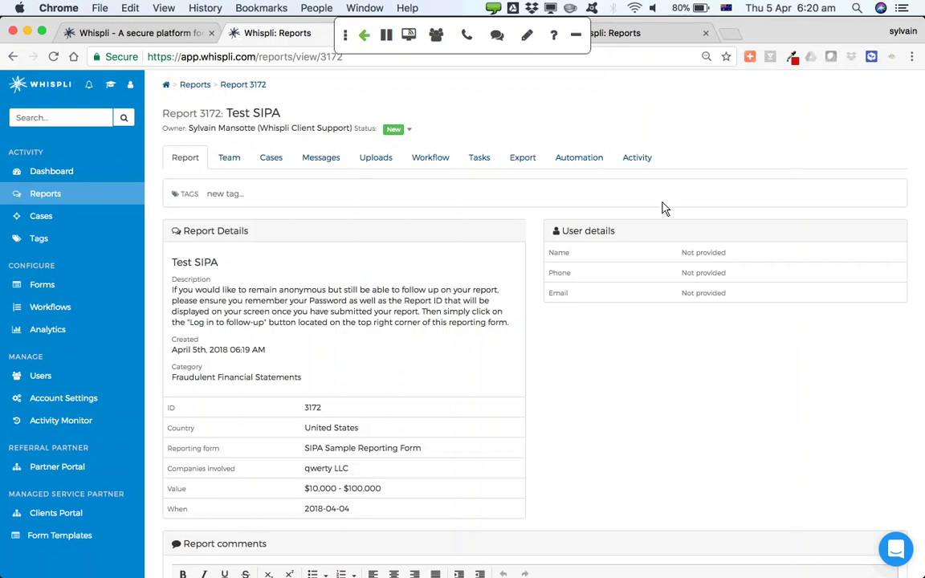
pyautogui.click(372, 163)
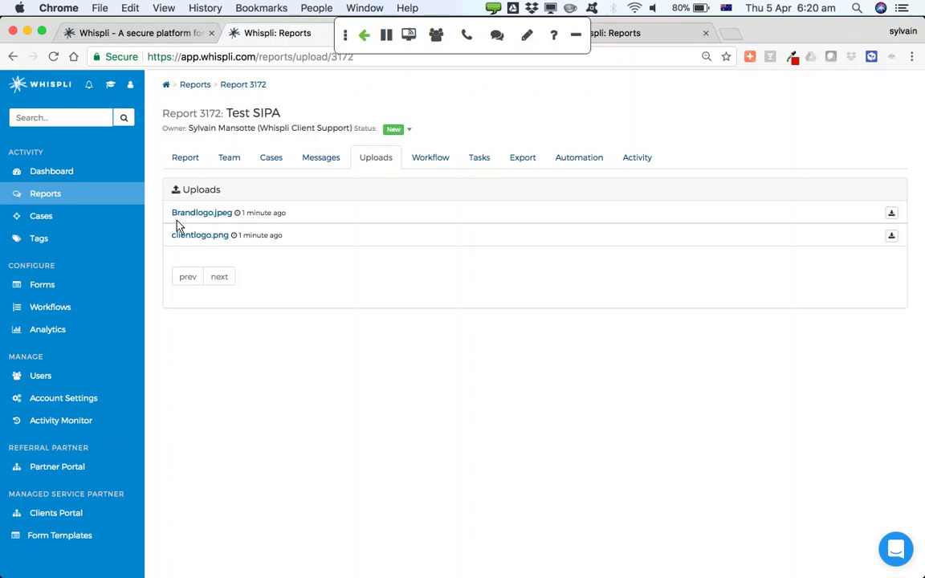
pyautogui.click(228, 159)
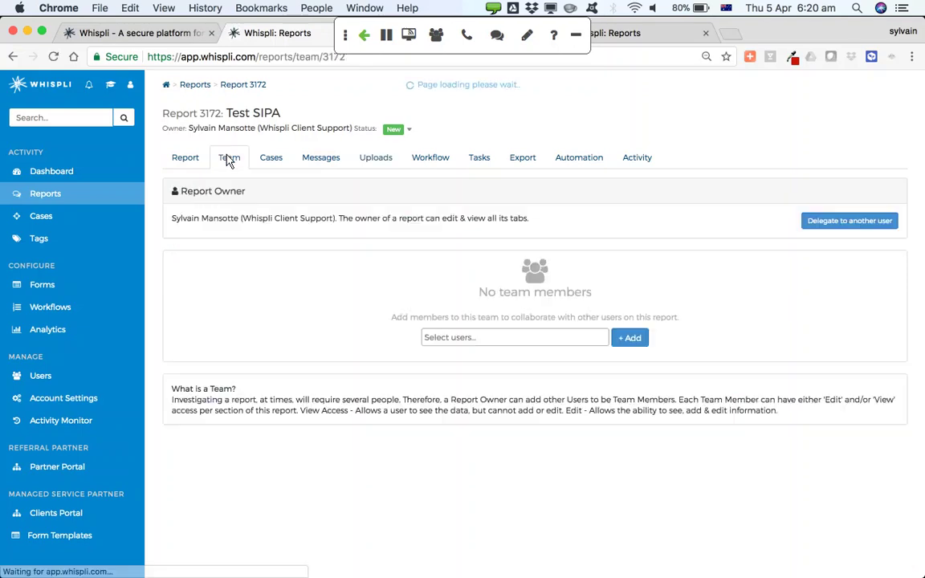
# Add the two users found by 'jo' and 'ba' as team members
pyautogui.click(438, 338)
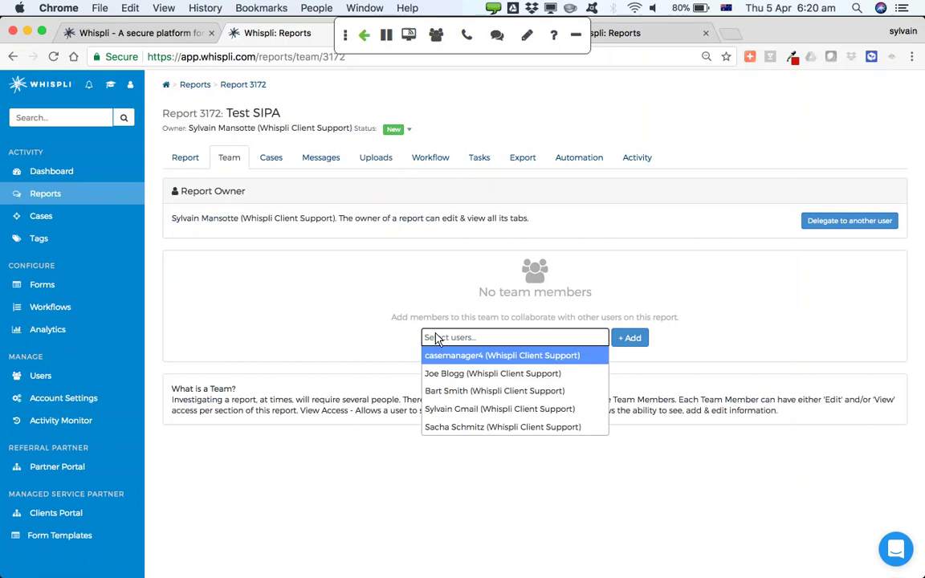
pyautogui.write('jo')
pyautogui.press('Return')
pyautogui.write('ba')
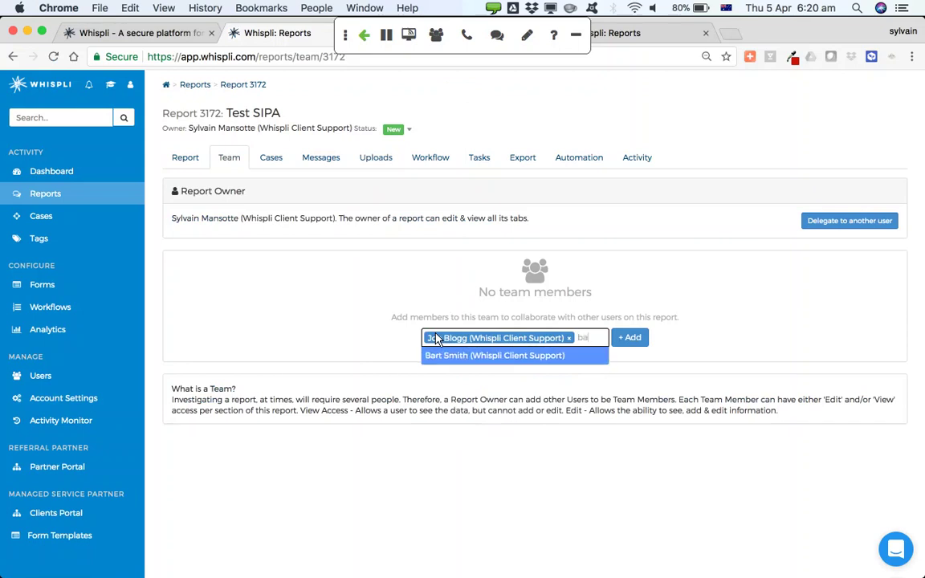
pyautogui.press('Return')
pyautogui.click(632, 353)
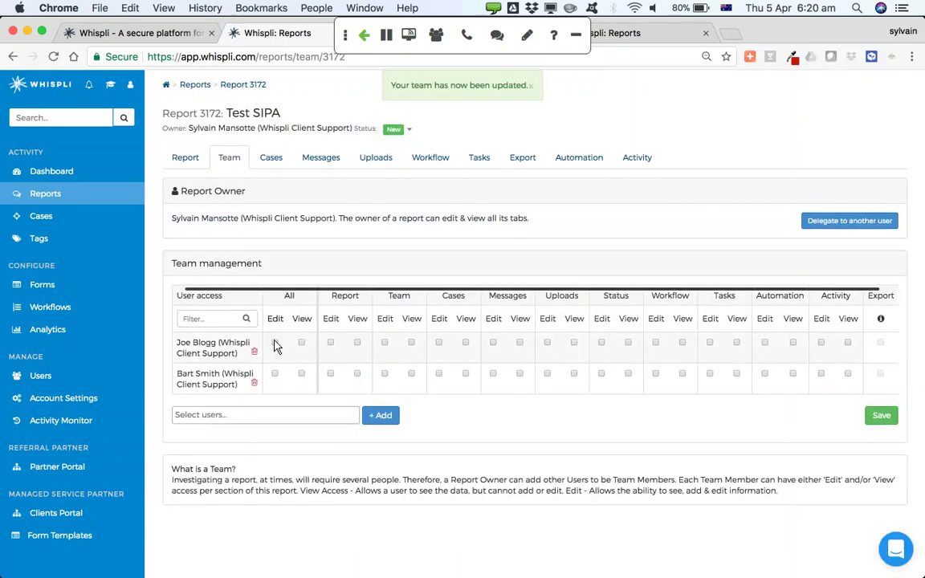
# Give the first member All Edit, the second All View without Uploads, and save
pyautogui.click(275, 343)
pyautogui.click(302, 374)
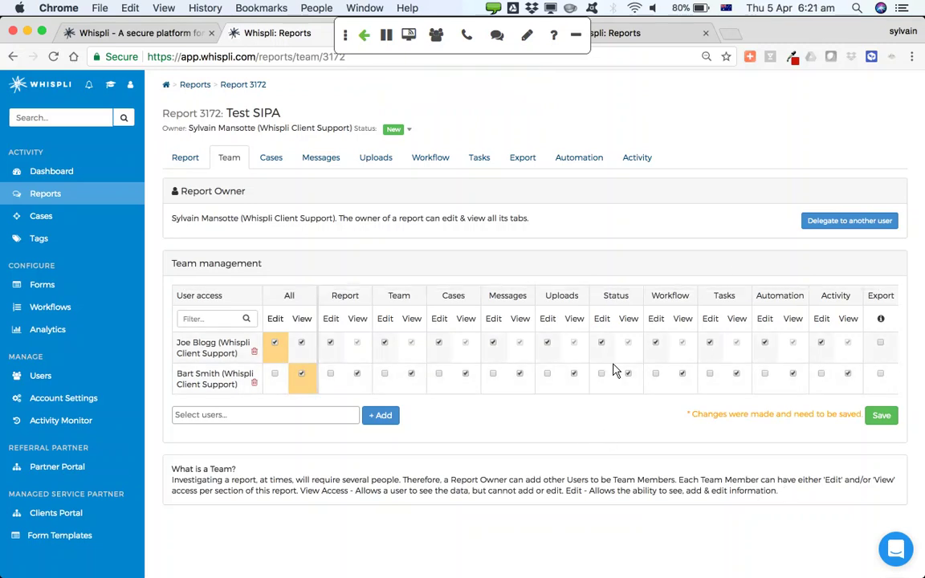
pyautogui.click(574, 373)
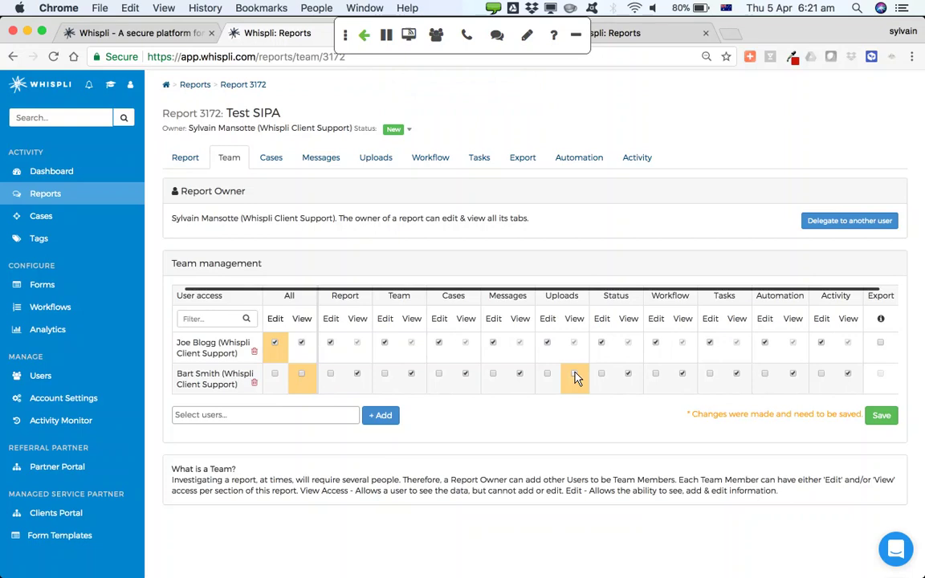
pyautogui.click(881, 416)
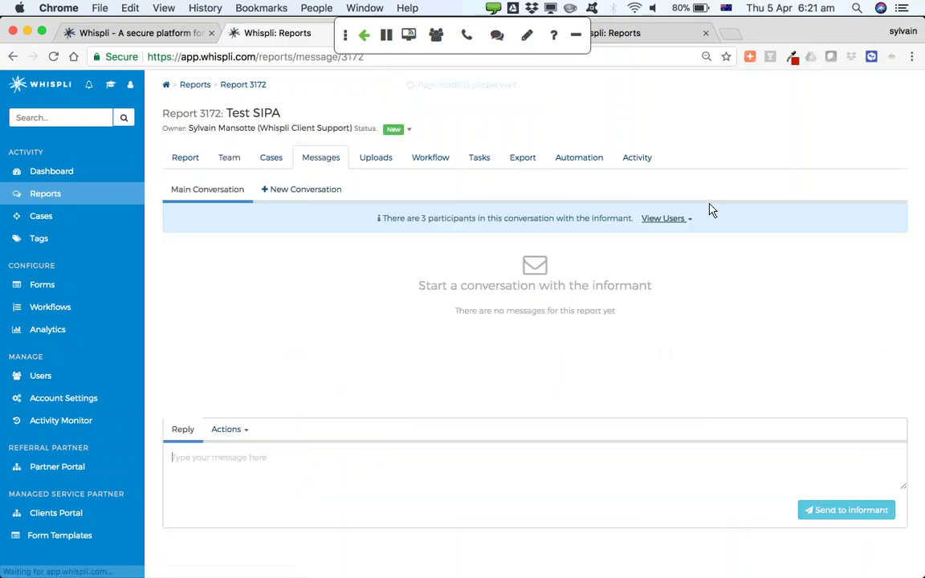
# Send the informant 'Hey, thanks for your report. Could you please send us another file?'
pyautogui.click(679, 219)
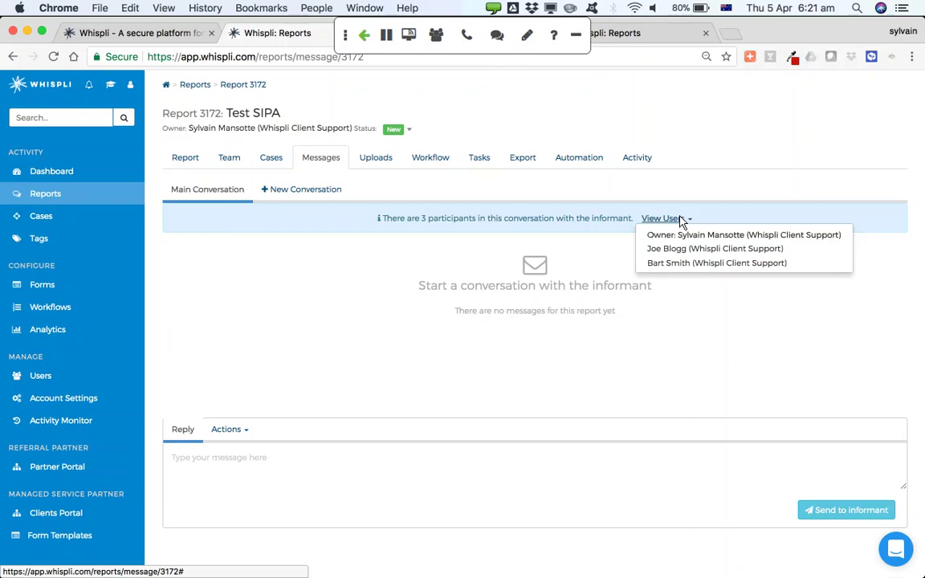
pyautogui.click(242, 470)
pyautogui.write('Hey')
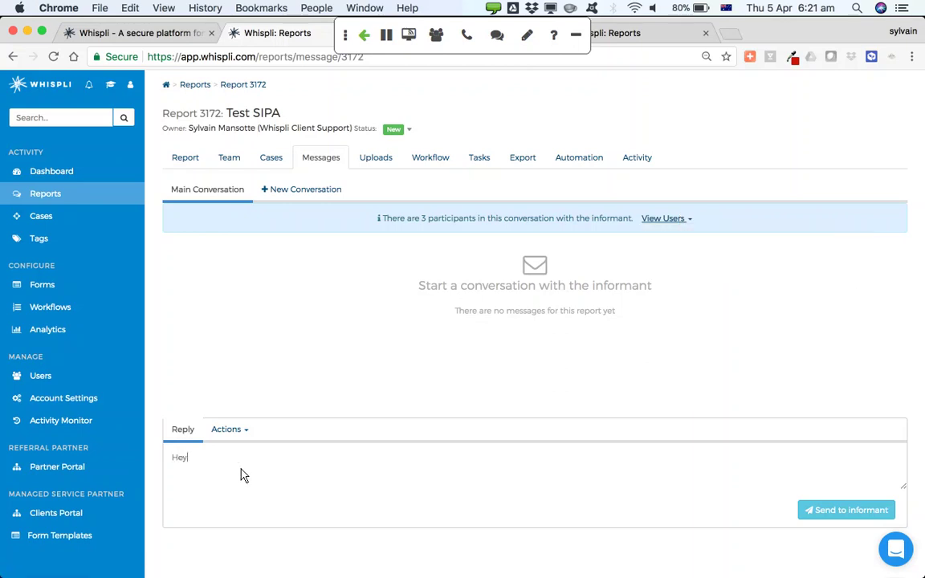
pyautogui.write(', thanks for your report. Could ')
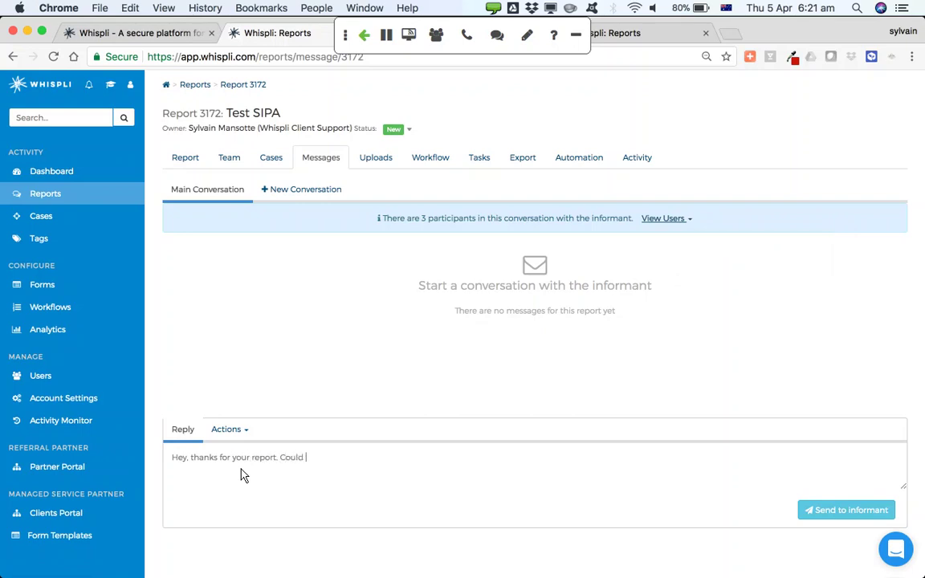
pyautogui.write('you please send us another f')
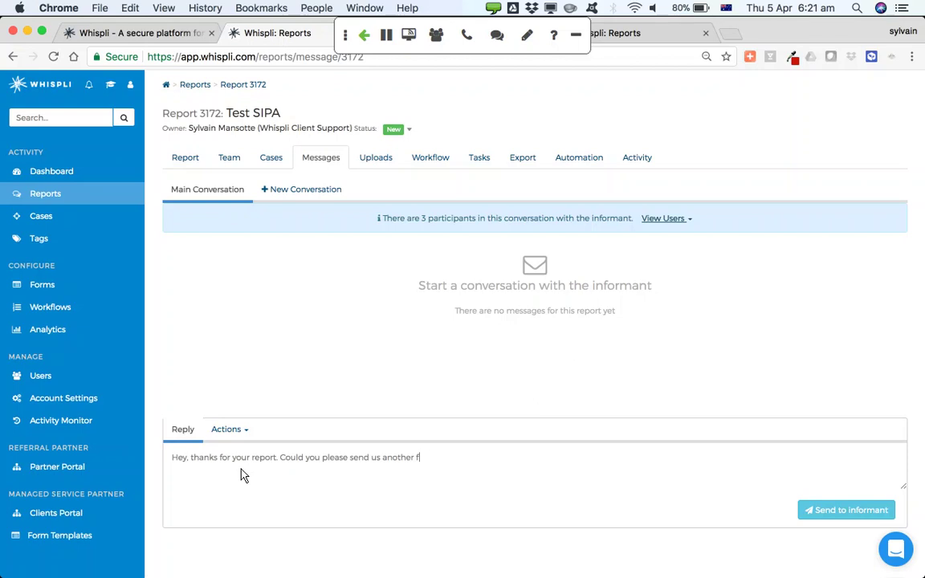
pyautogui.write('ile?')
pyautogui.click(853, 512)
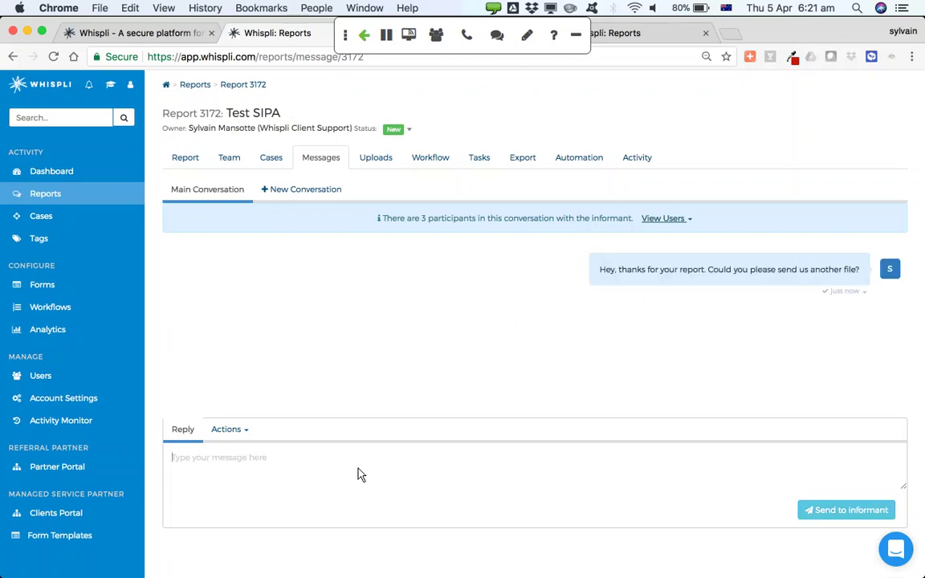
# Send a follow-up message asking about A, B, C
pyautogui.write('And also A')
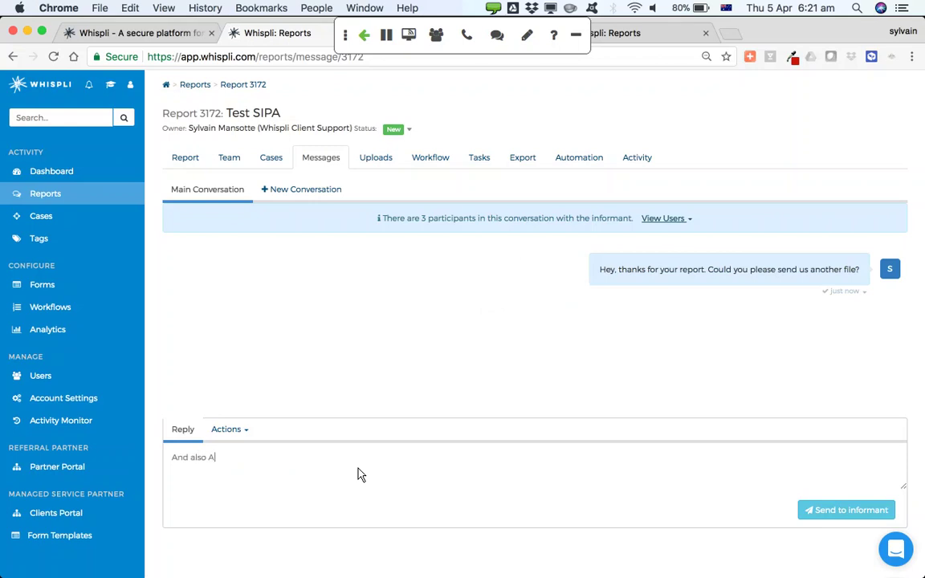
pyautogui.write(', B, C')
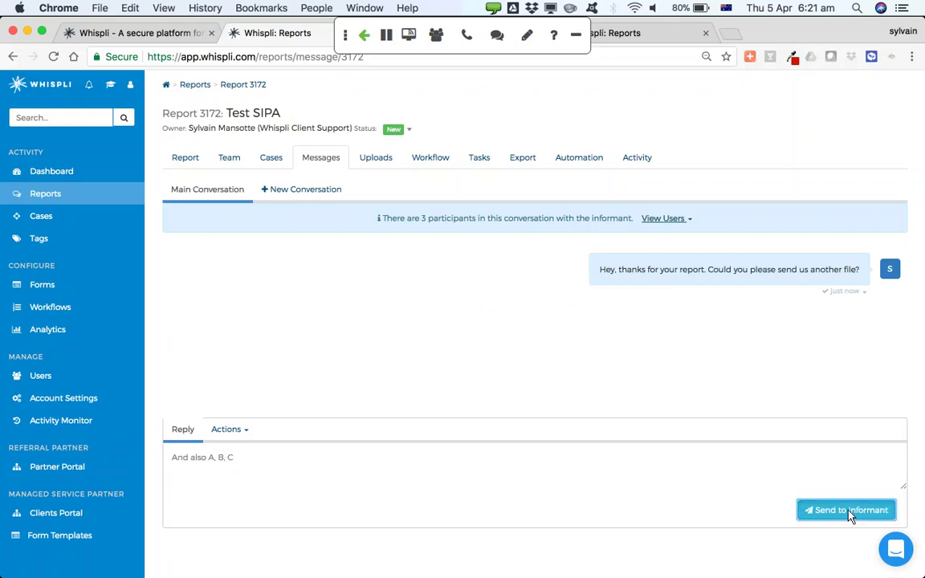
pyautogui.click(850, 514)
# Send the test message 'ksdgfkahsaksdhld' and retract it from the informant's view
pyautogui.click(480, 485)
pyautogui.write('ksdgfkahsaksdhld')
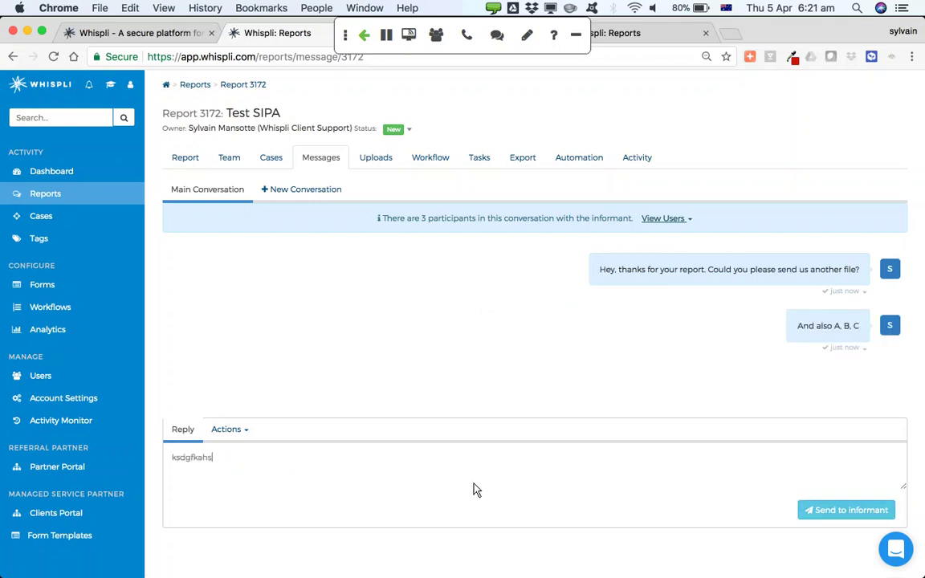
pyautogui.click(809, 518)
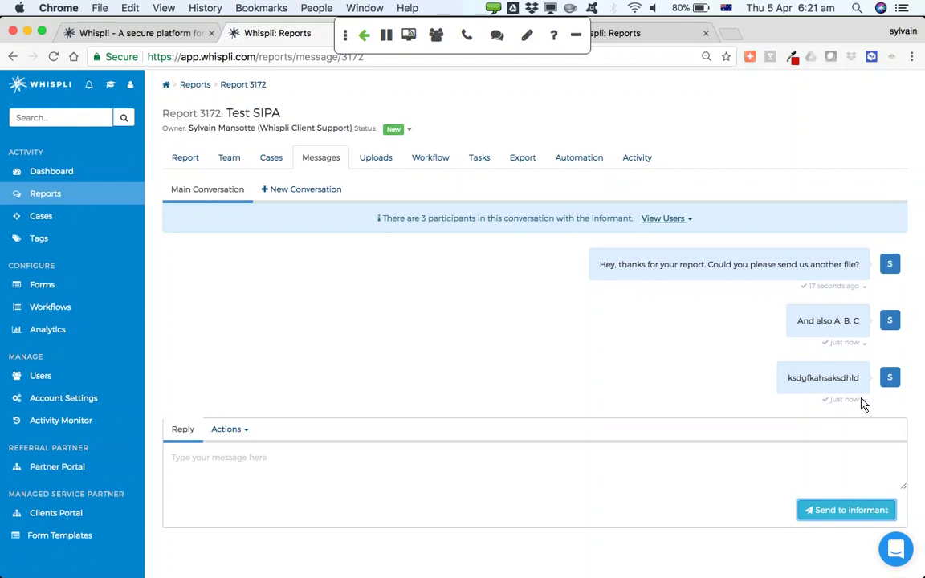
pyautogui.click(864, 399)
pyautogui.click(830, 401)
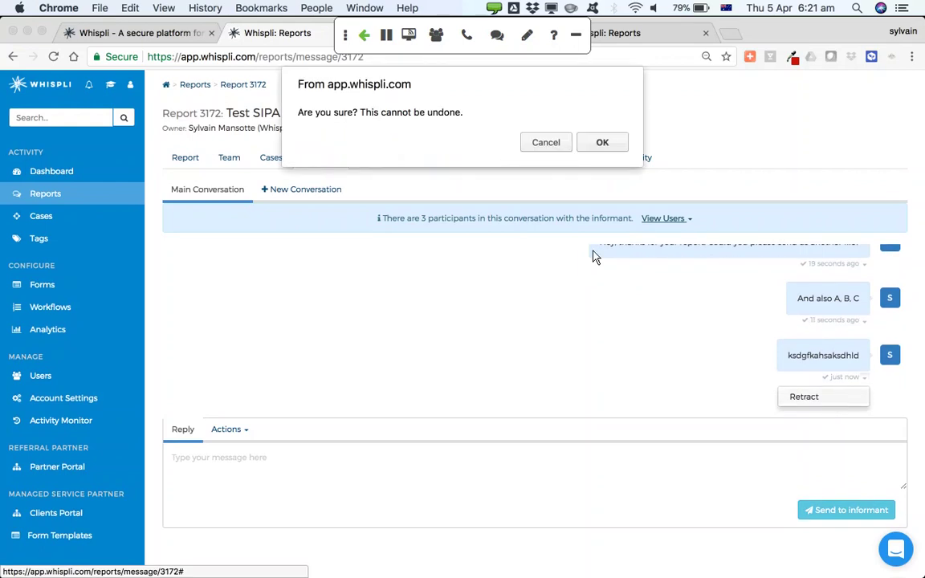
pyautogui.click(590, 142)
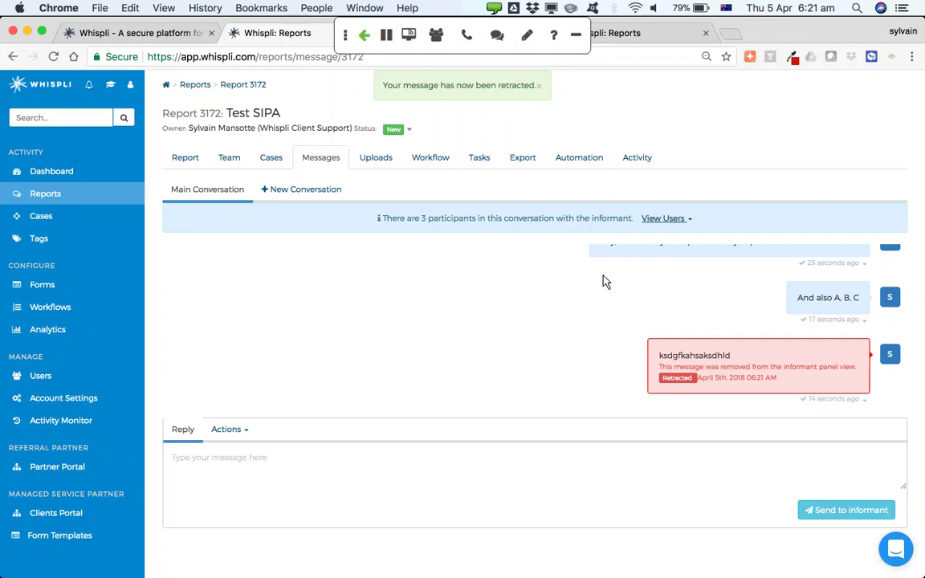
pyautogui.scroll(2, 606, 279)
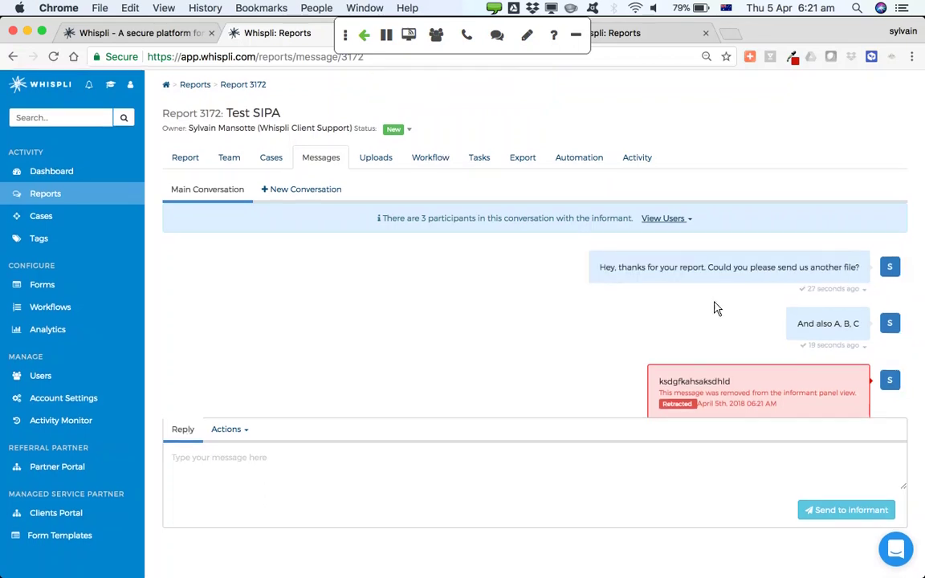
pyautogui.scroll(-2, 714, 307)
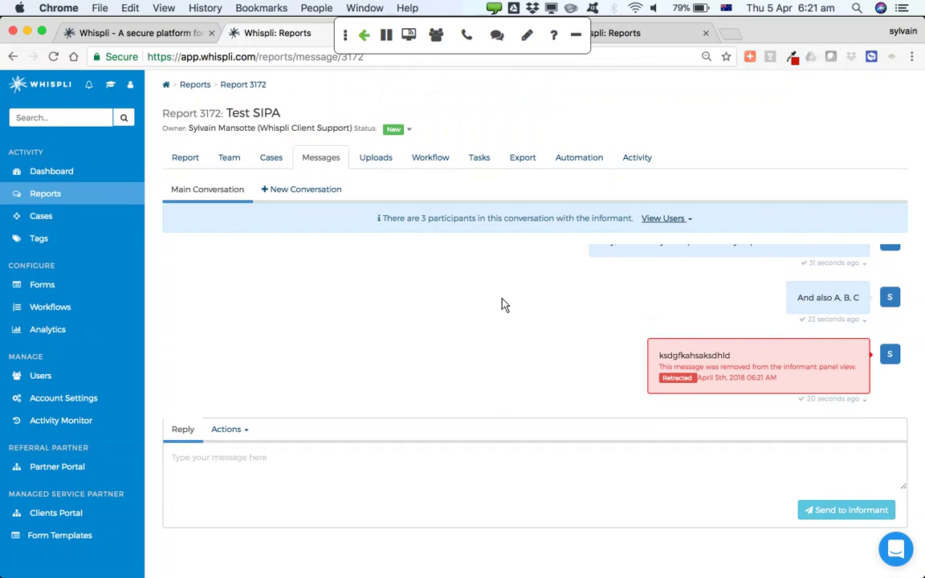
# In Safari, log in to follow up with report ID 3172 and its password
pyautogui.press('super+Tab')
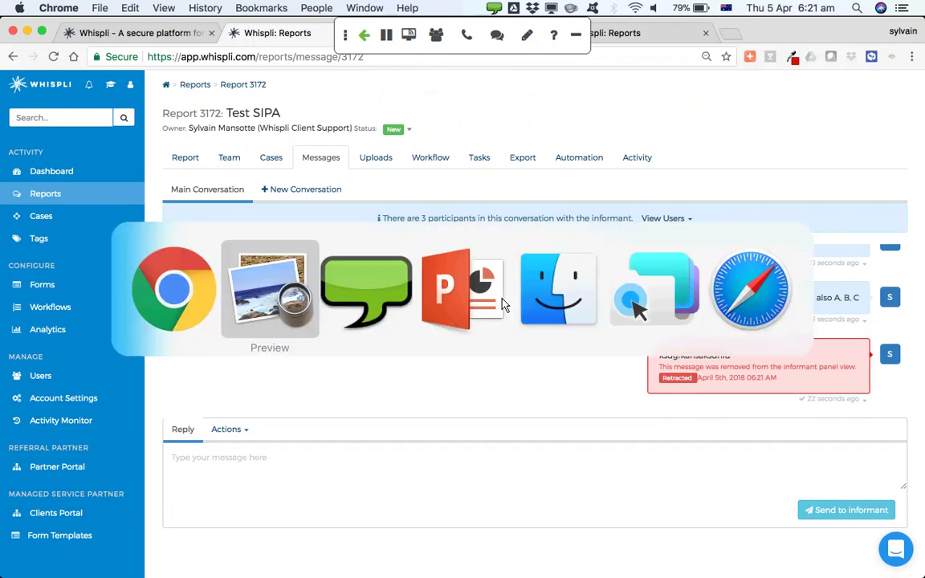
pyautogui.press('super+Tab')
pyautogui.press('super+Tab')
pyautogui.press('super+Tab')
pyautogui.press('super+Tab')
pyautogui.press('super+Tab')
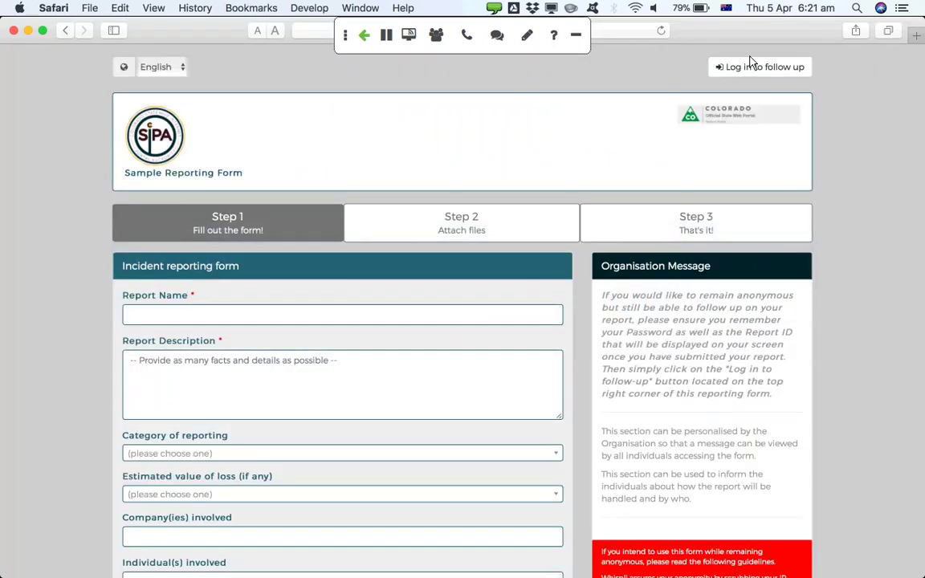
pyautogui.click(720, 67)
pyautogui.click(407, 181)
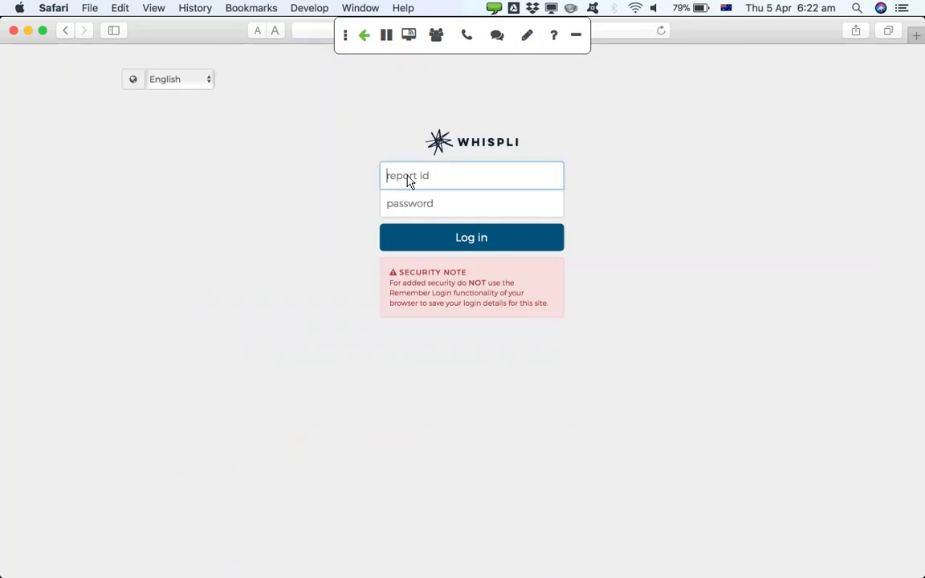
pyautogui.write('3172')
pyautogui.click(396, 208)
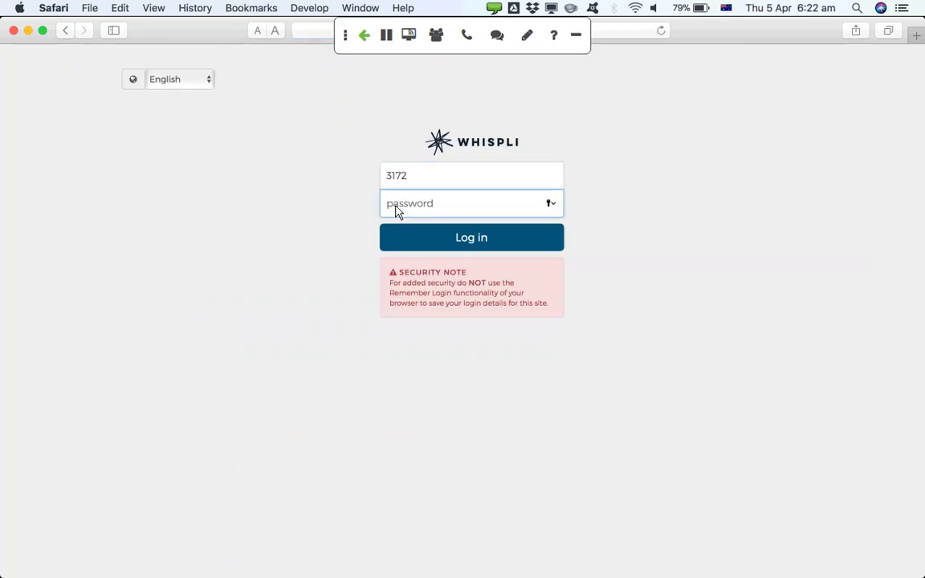
pyautogui.write('********')
pyautogui.press('Return')
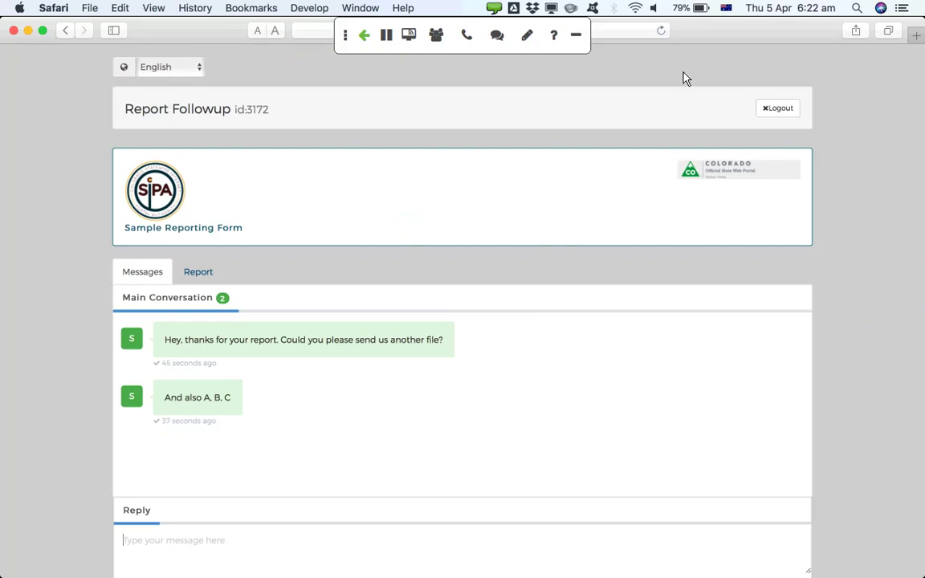
# Open the conversation and type the reply 'thank you. Please find other file attached'
pyautogui.click(660, 33)
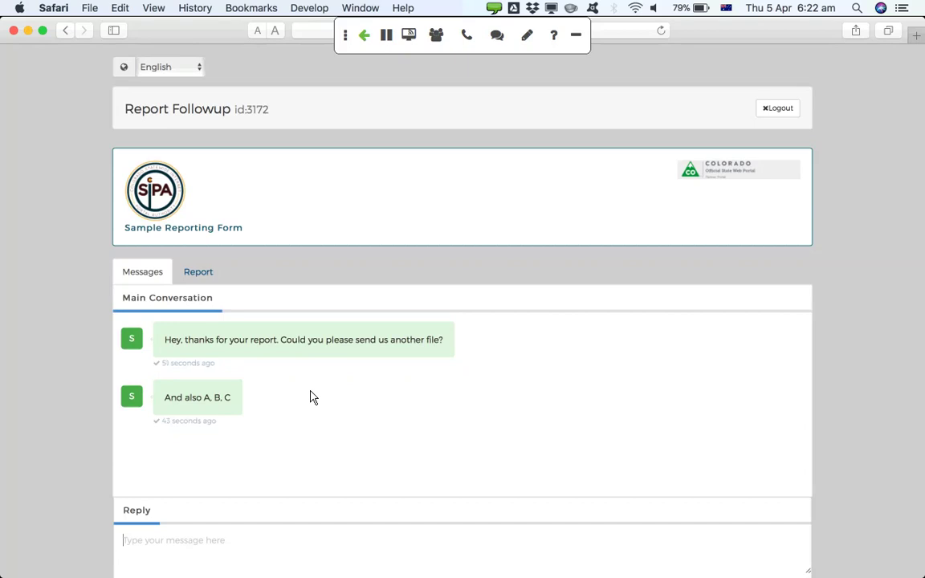
pyautogui.scroll(-3, 313, 398)
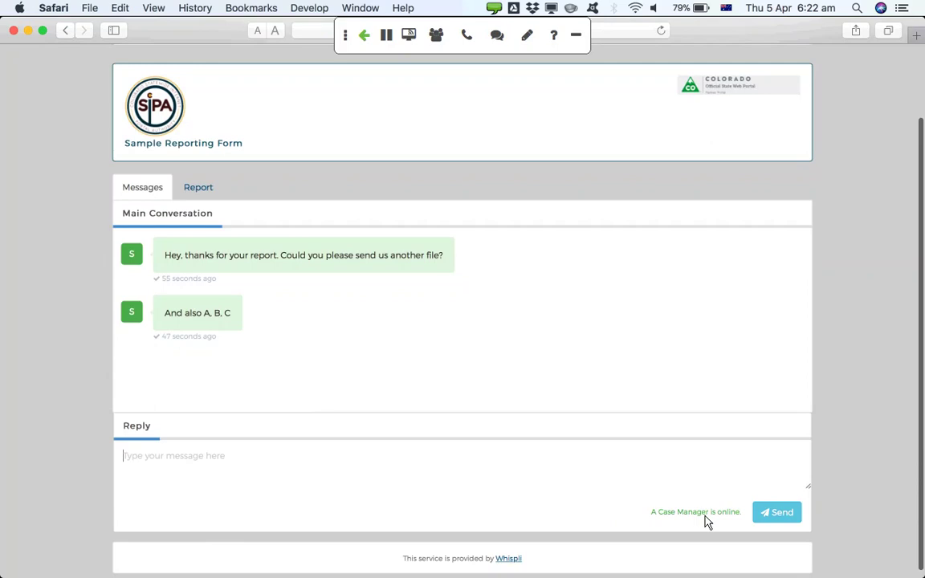
pyautogui.click(275, 472)
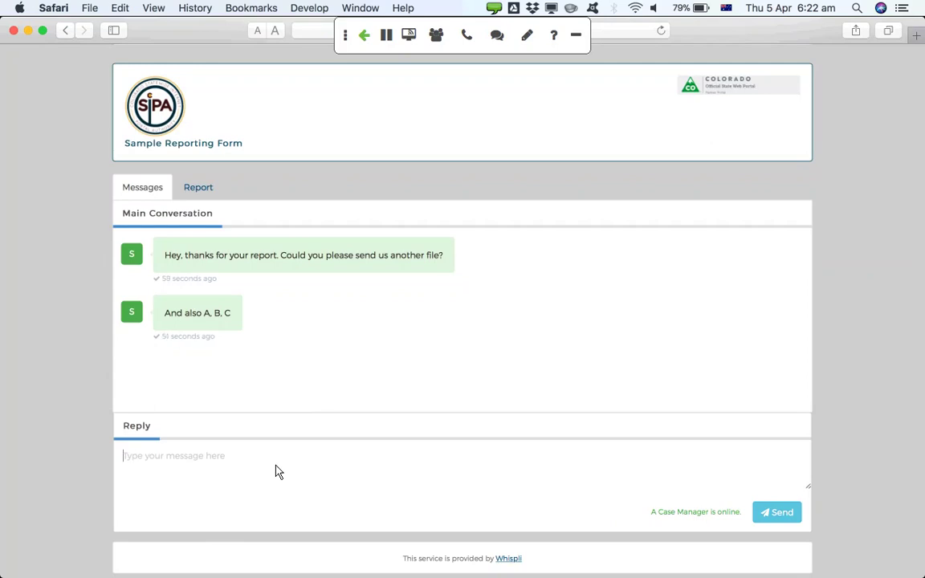
pyautogui.write('thank you. ')
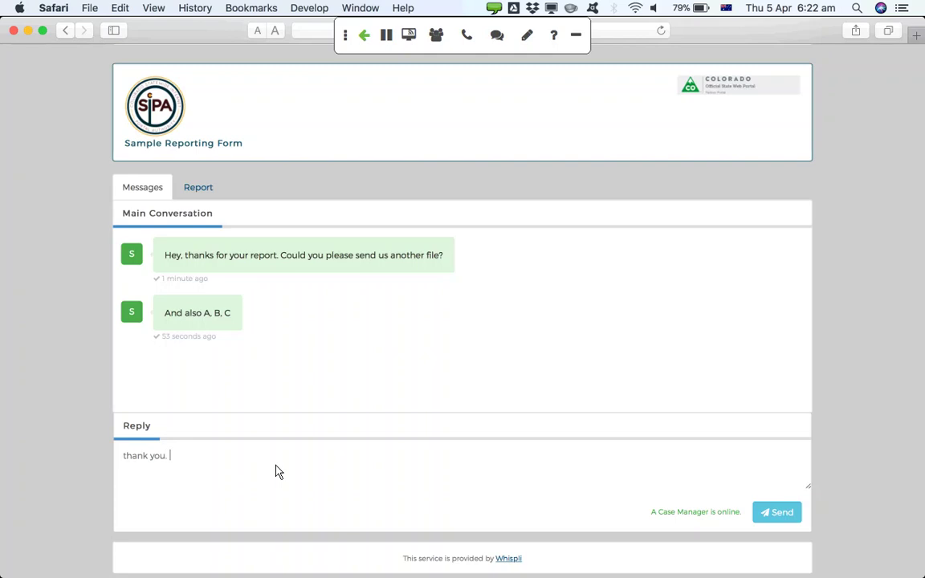
pyautogui.write('Please find f')
pyautogui.press('BackSpace')
pyautogui.press('BackSpace')
pyautogui.write('o')
pyautogui.press('BackSpace')
pyautogui.write('other file attached')
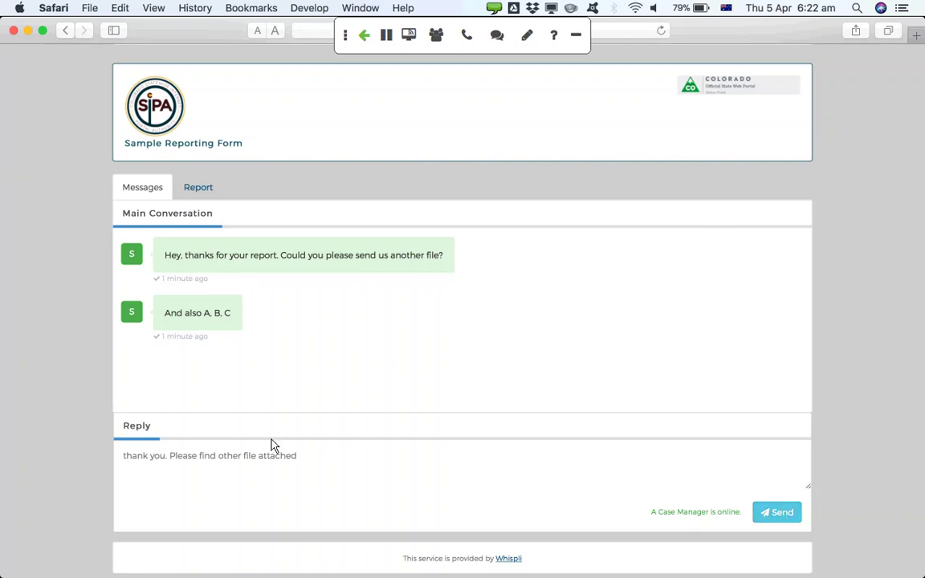
# Paste the reply back in after reloading the page and send it to the case manager
pyautogui.moveTo(305, 468); pyautogui.dragTo(104, 464)
pyautogui.press('super+c')
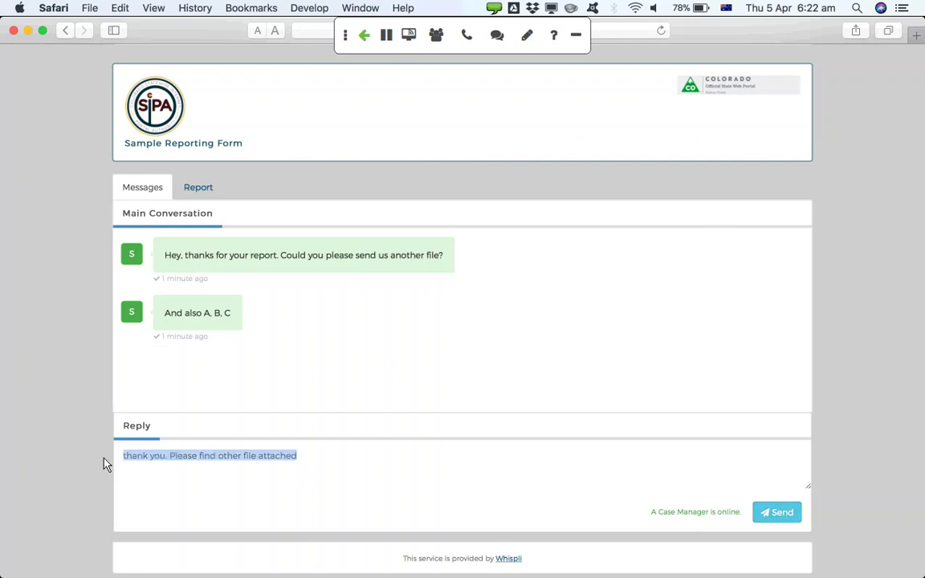
pyautogui.click(659, 32)
pyautogui.click(257, 473)
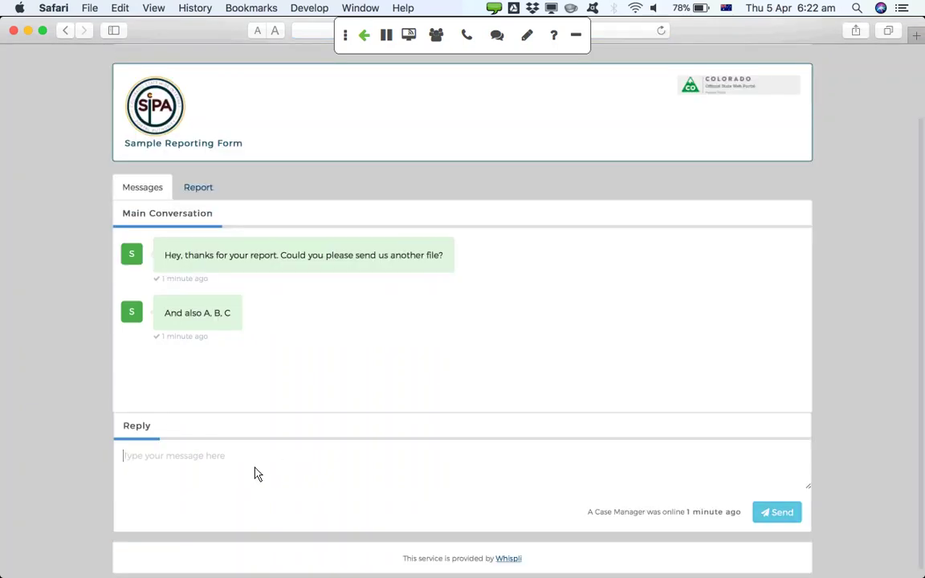
pyautogui.press('super+v')
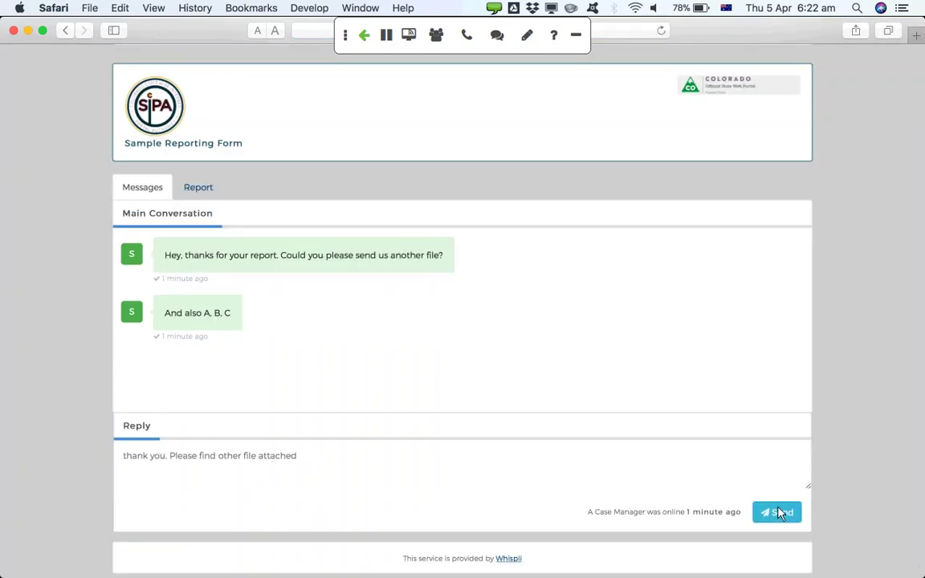
pyautogui.click(778, 513)
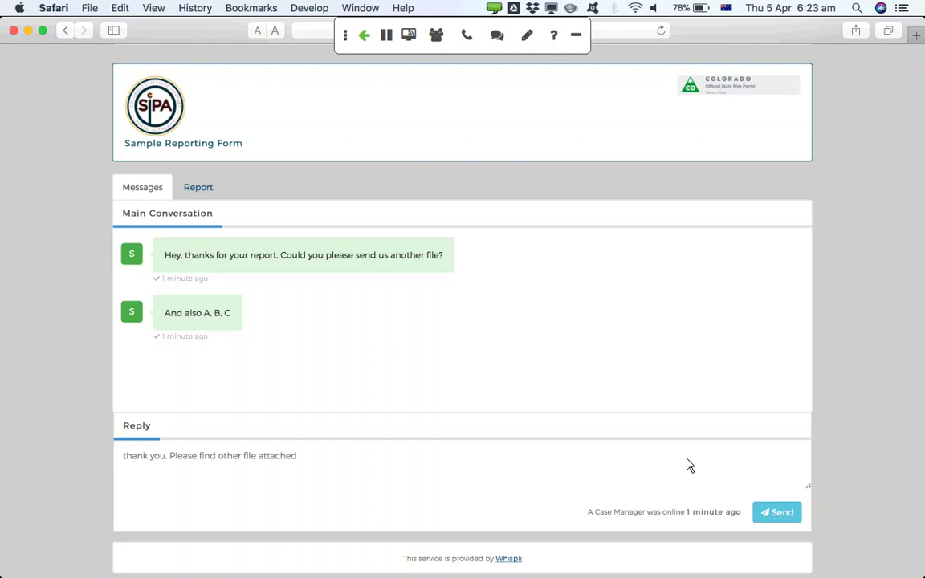
# Advance the PowerPoint slideshow past Tip Off Reported and Data Encrypted to 3. Communication Opened
pyautogui.press('super+Tab')
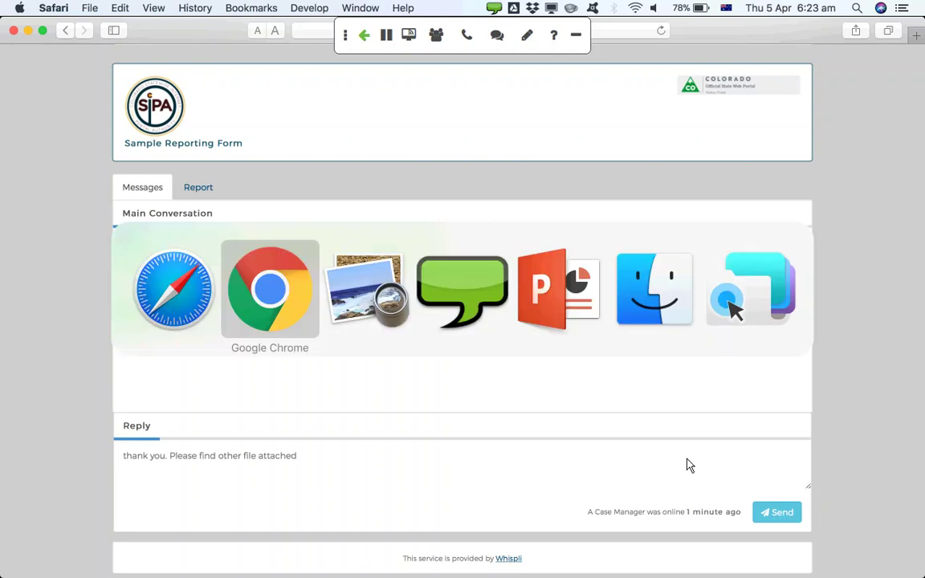
pyautogui.press('super+Tab')
pyautogui.press('super+Tab')
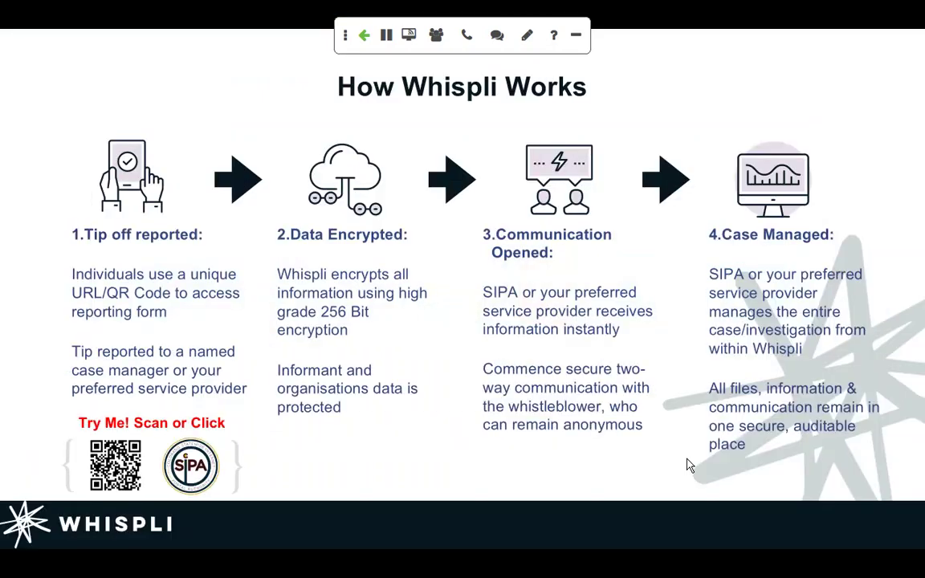
pyautogui.click(689, 466)
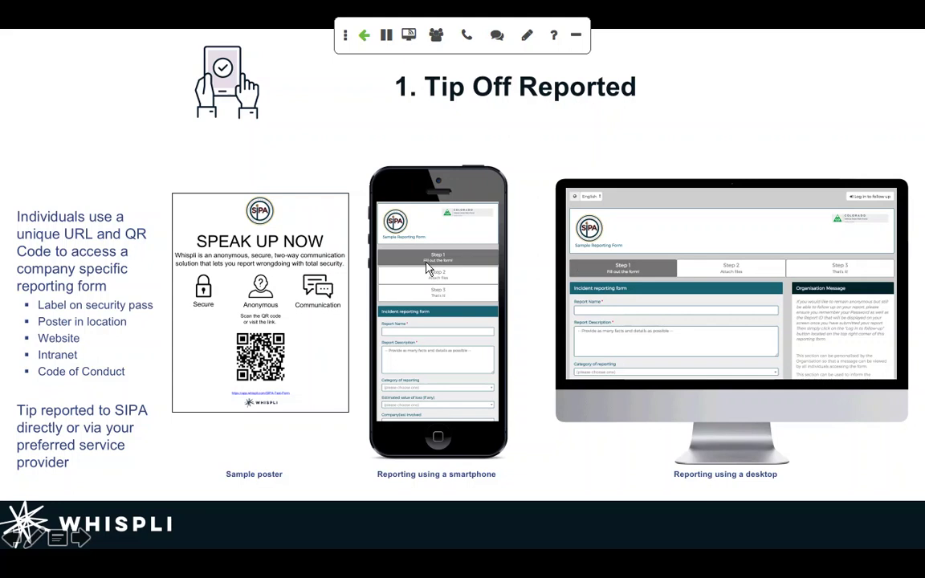
pyautogui.click(505, 271)
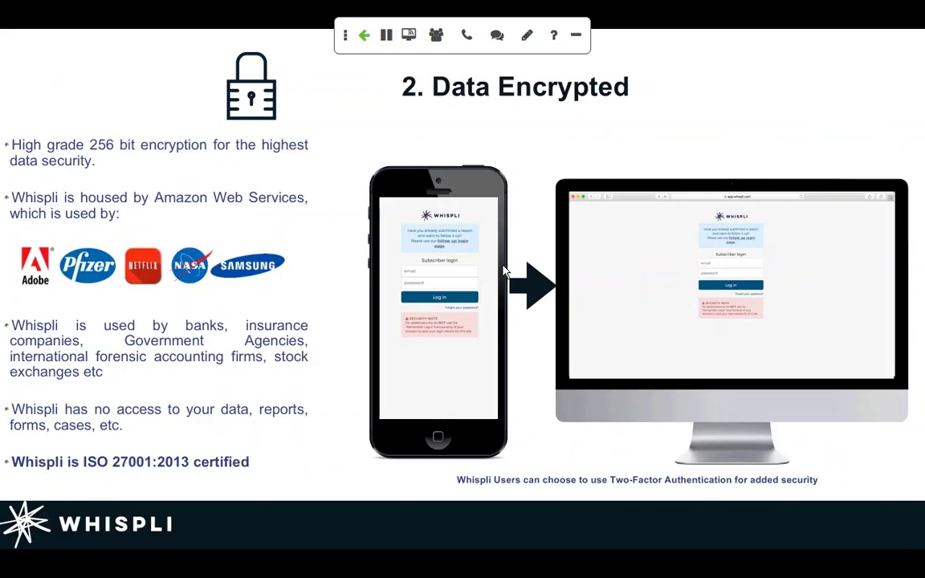
pyautogui.click(878, 211)
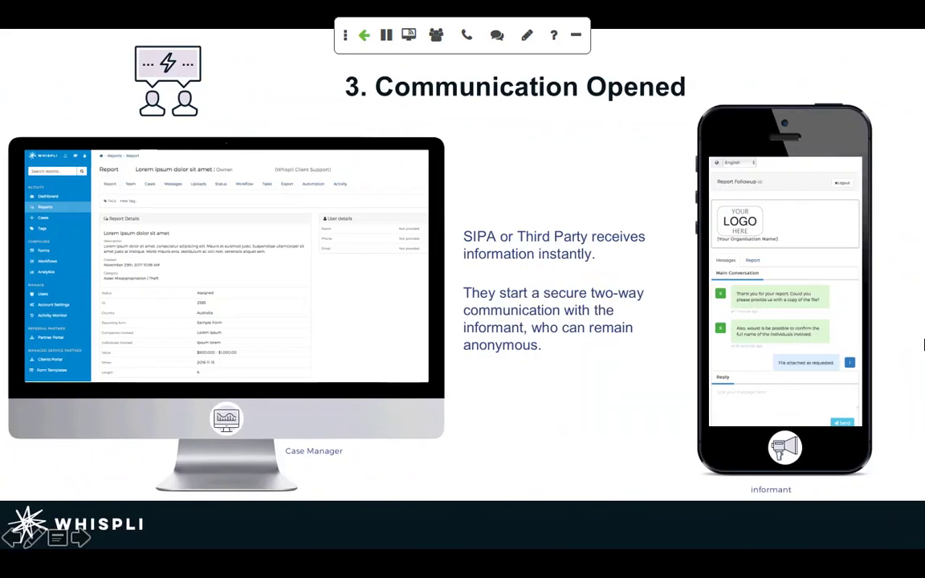